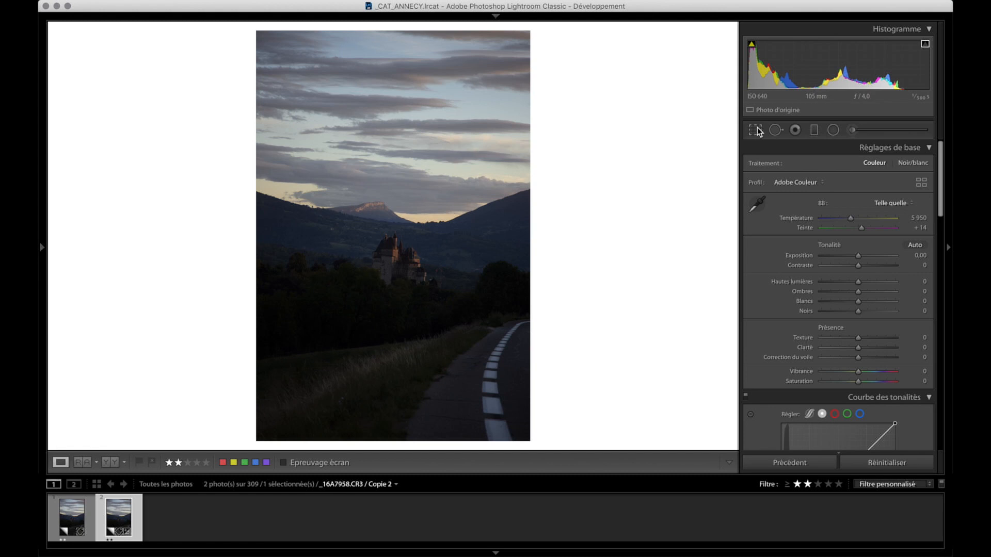
Crop the photo to a 4 x 5 / 8 x 10 aspect ratio, tightening and repositioning the frame around the castle
{"action": "left_click", "coordinate": [893, 166]}
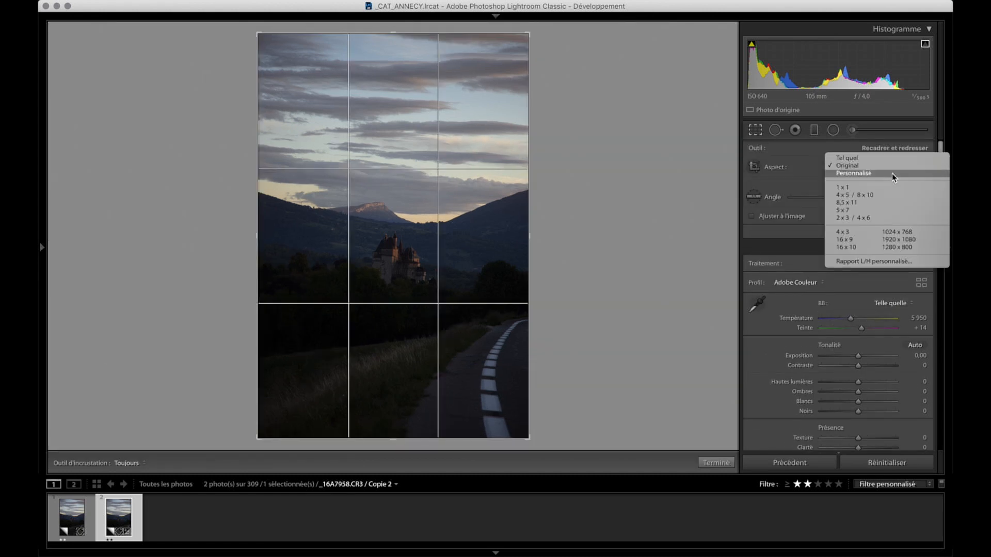
{"action": "left_click", "coordinate": [880, 192]}
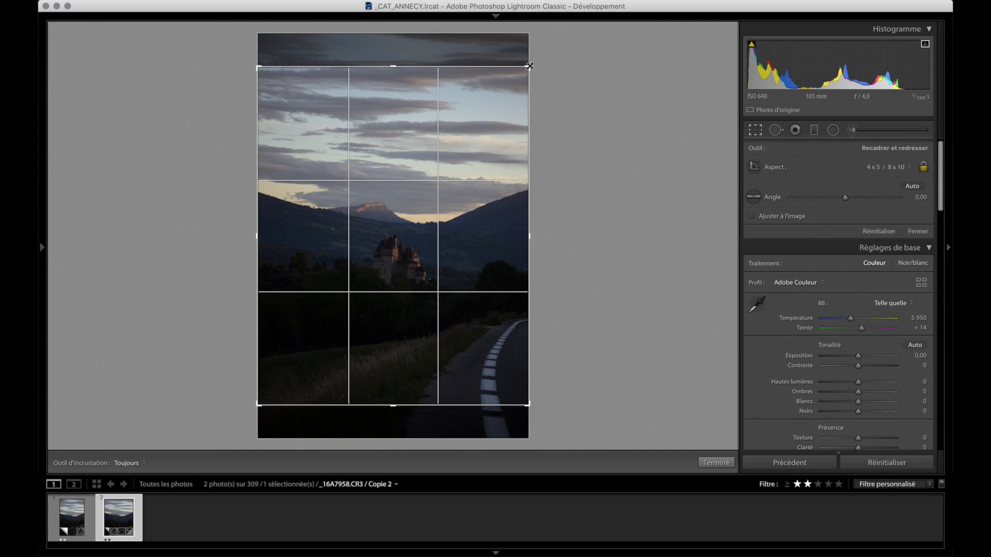
{"action": "left_click_drag", "start_coordinate": [530, 66], "coordinate": [508, 93]}
{"action": "left_click_drag", "start_coordinate": [459, 157], "coordinate": [436, 165]}
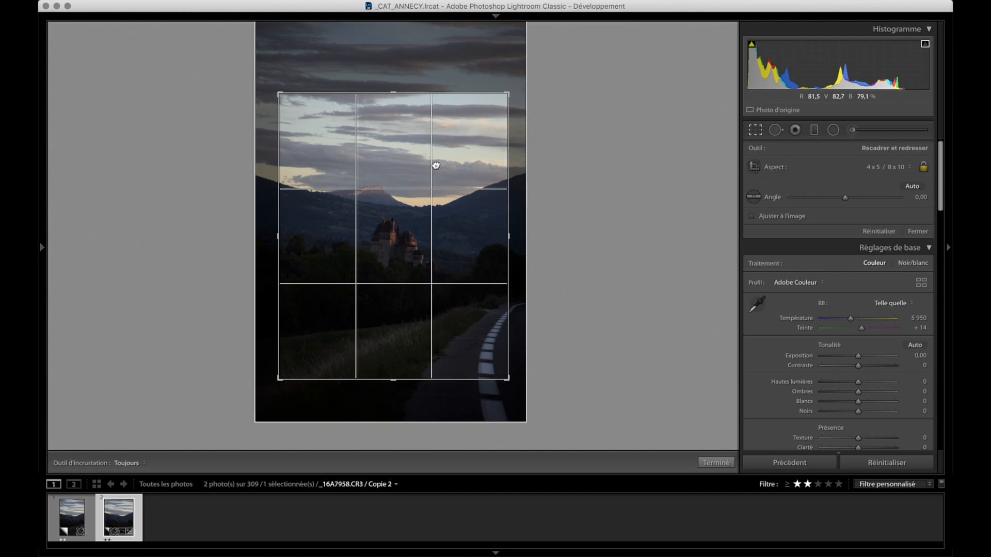
{"action": "left_click", "coordinate": [720, 464]}
Straighten the crop with an angle of -1,24 and apply it
{"action": "left_click", "coordinate": [755, 129]}
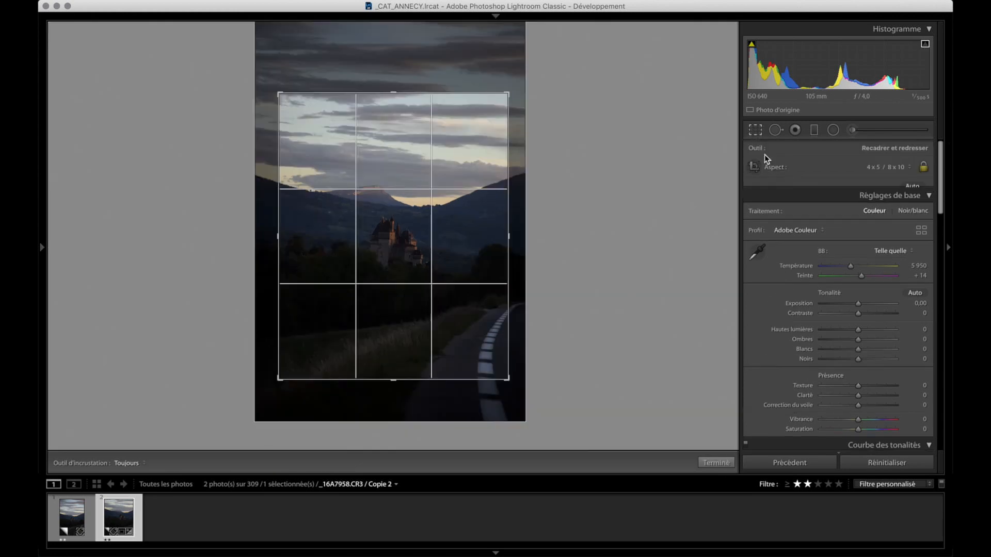
{"action": "left_click_drag", "start_coordinate": [846, 196], "coordinate": [844, 196]}
{"action": "left_click", "coordinate": [714, 462]}
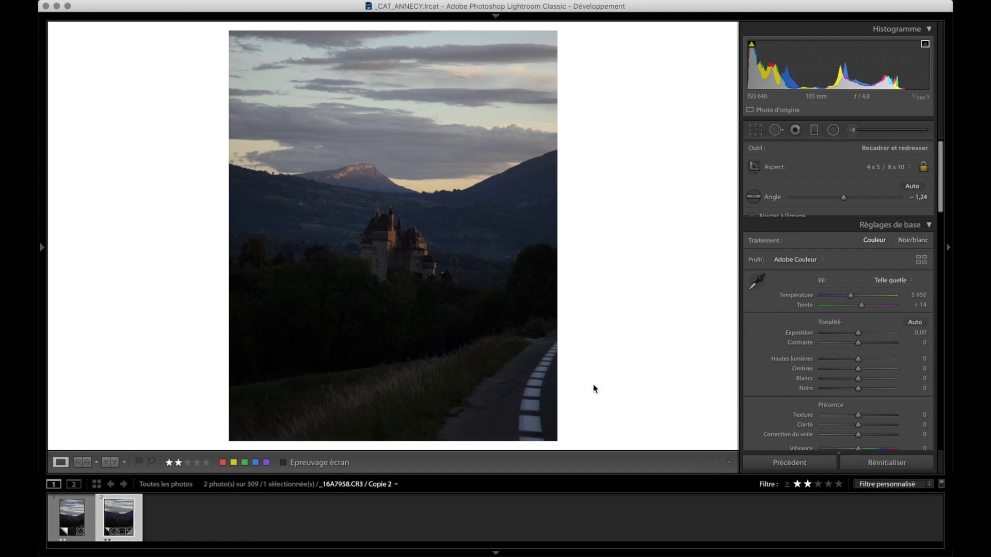
{"action": "left_click", "coordinate": [394, 248]}
{"action": "left_click", "coordinate": [403, 270]}
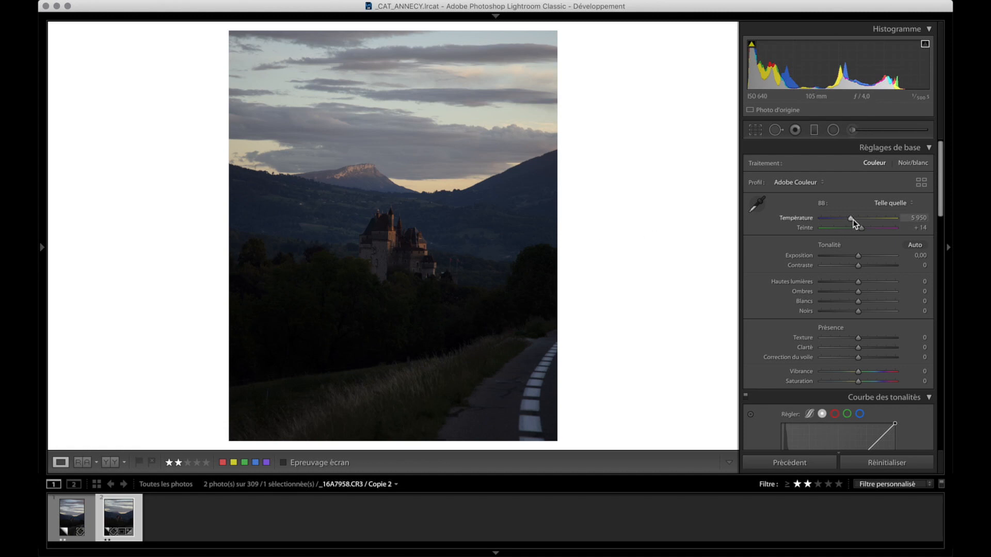
Warm the white balance to a temperature of 7 451 and set exposure to +0,50 and contrast to +5
{"action": "mouse_move", "coordinate": [851, 221]}
{"action": "left_mouse_down"}
{"action": "mouse_move", "coordinate": [873, 222]}
{"action": "mouse_move", "coordinate": [837, 223]}
{"action": "mouse_move", "coordinate": [886, 218]}
{"action": "mouse_move", "coordinate": [838, 218]}
{"action": "mouse_move", "coordinate": [874, 218]}
{"action": "mouse_move", "coordinate": [861, 219]}
{"action": "left_mouse_up"}
{"action": "scroll", "coordinate": [859, 253], "scroll_direction": "down", "scroll_amount": 1}
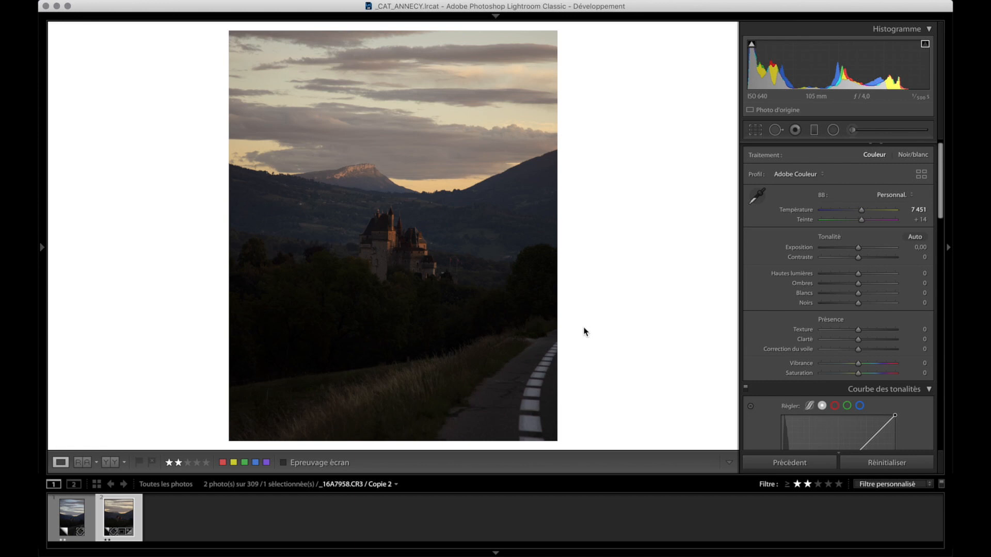
{"action": "mouse_move", "coordinate": [859, 247]}
{"action": "left_mouse_down"}
{"action": "mouse_move", "coordinate": [841, 248]}
{"action": "mouse_move", "coordinate": [878, 250]}
{"action": "mouse_move", "coordinate": [862, 250]}
{"action": "left_mouse_up"}
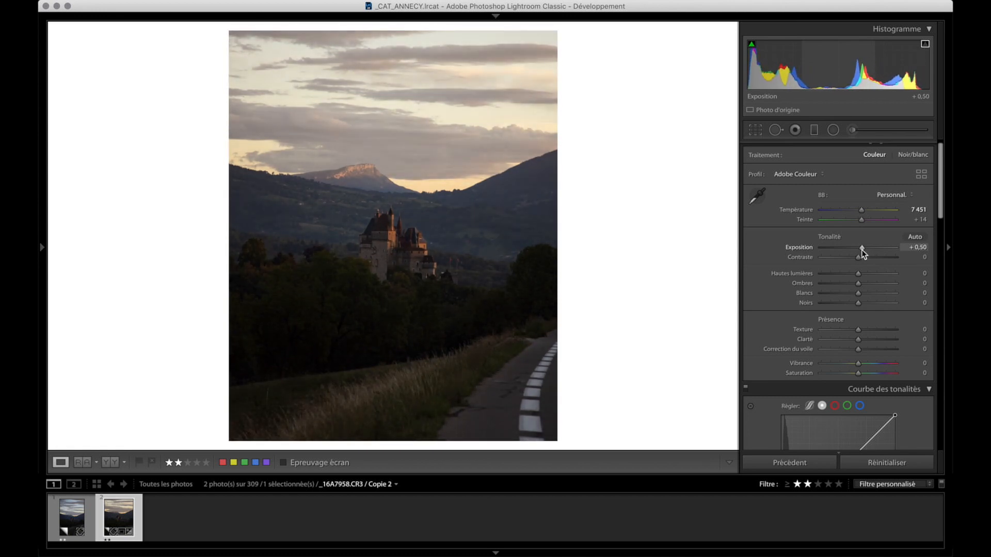
{"action": "left_click", "coordinate": [858, 257]}
{"action": "left_click_drag", "start_coordinate": [857, 257], "coordinate": [860, 257]}
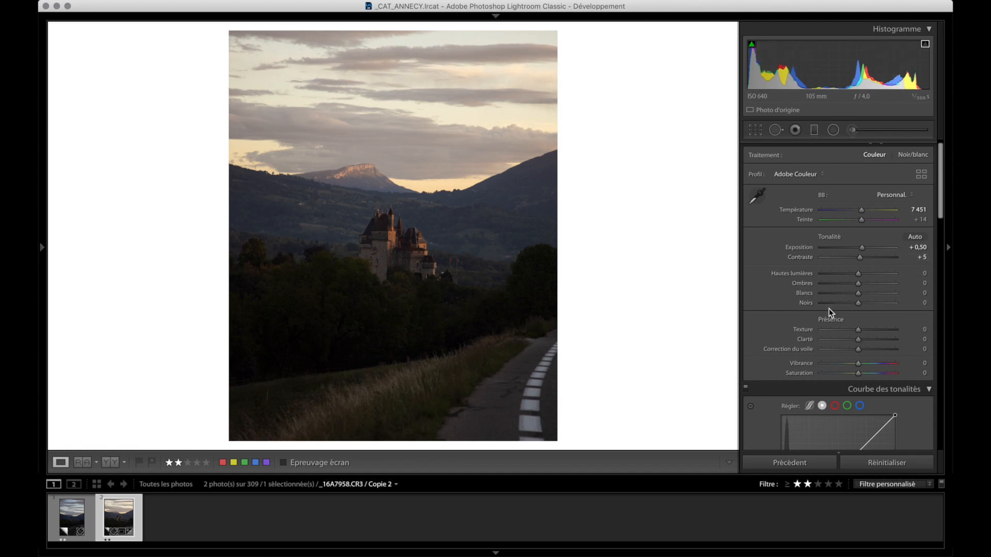
Adjust the tonal ranges to highlights -27, shadows +16, whites +49 and blacks -9, checking highlight clipping for the whites
{"action": "left_click_drag", "start_coordinate": [858, 273], "coordinate": [843, 274]}
{"action": "left_click", "coordinate": [845, 274]}
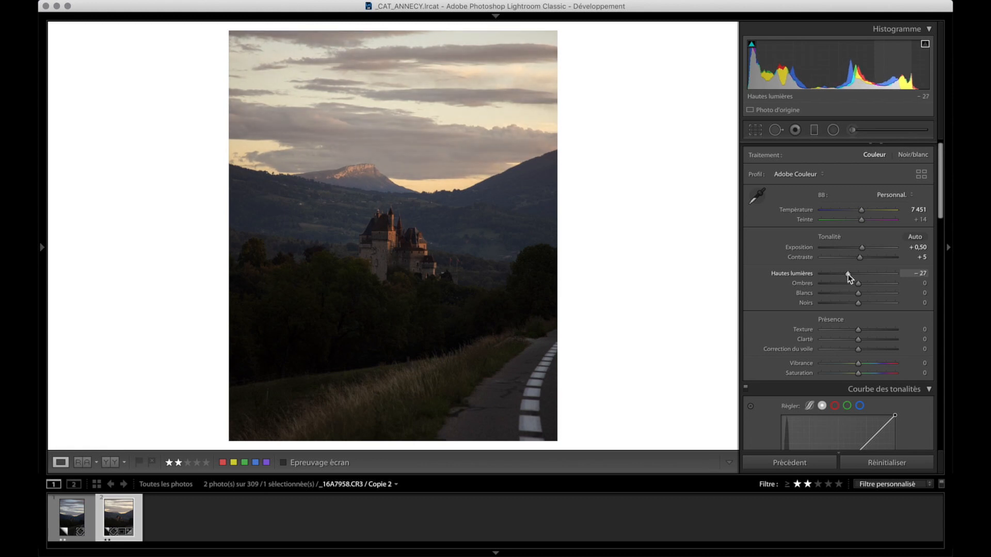
{"action": "left_click_drag", "start_coordinate": [859, 283], "coordinate": [886, 292]}
{"action": "left_click", "coordinate": [926, 45]}
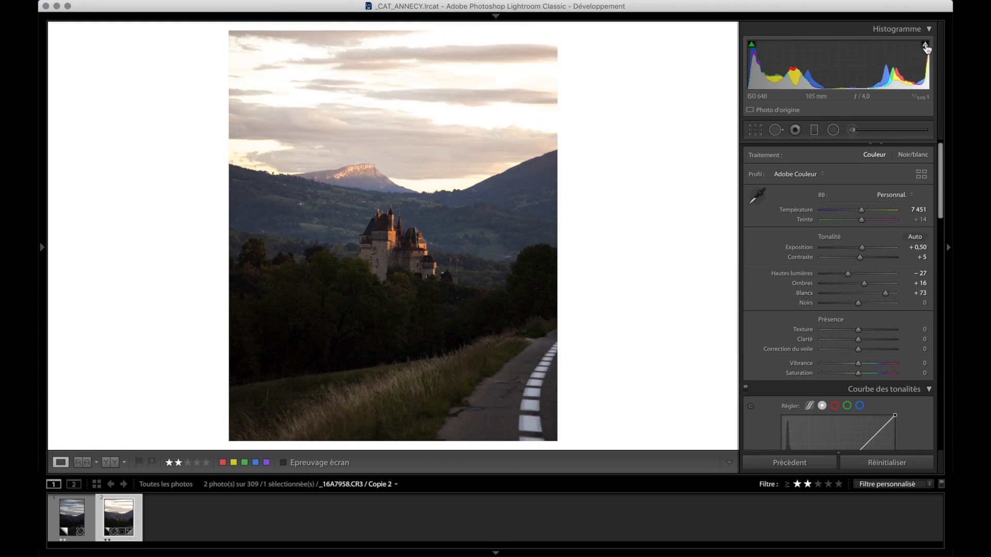
{"action": "left_click", "coordinate": [925, 45]}
{"action": "left_click_drag", "start_coordinate": [885, 296], "coordinate": [876, 295]}
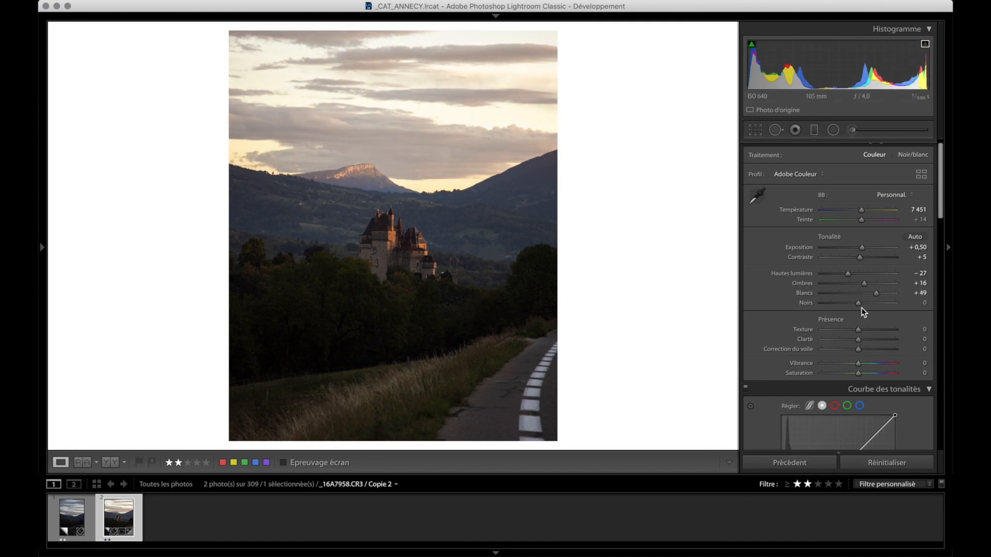
{"action": "left_click_drag", "start_coordinate": [859, 305], "coordinate": [855, 306]}
Soften the presence settings with clarity at -7 and saturation at -4
{"action": "scroll", "coordinate": [768, 305], "scroll_direction": "down", "scroll_amount": 1}
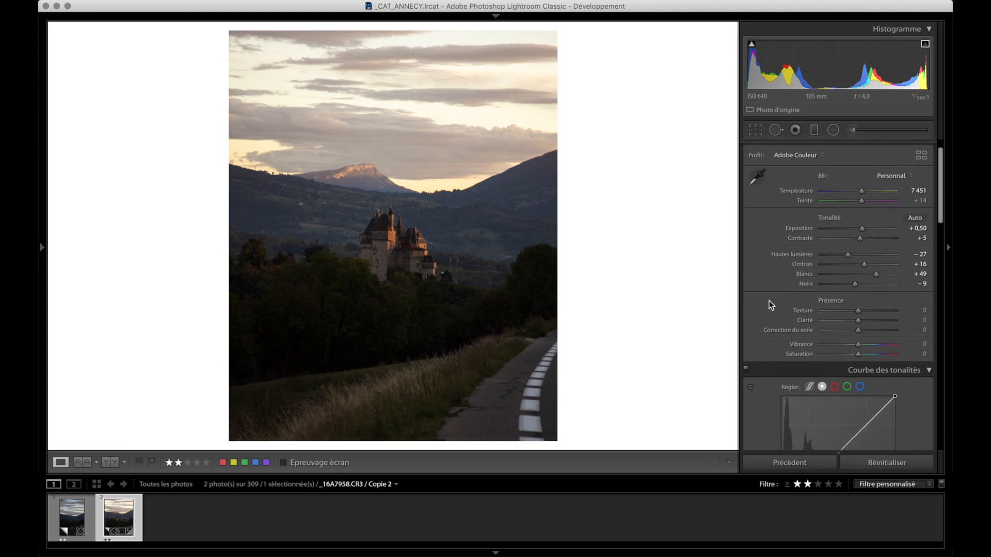
{"action": "scroll", "coordinate": [768, 305], "scroll_direction": "down", "scroll_amount": 2}
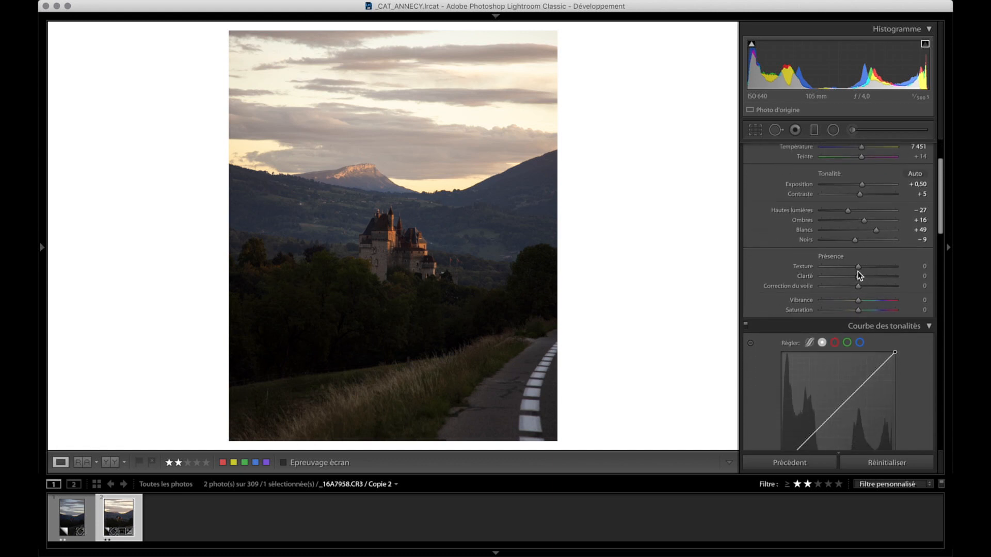
{"action": "left_click_drag", "start_coordinate": [856, 278], "coordinate": [856, 278]}
{"action": "key", "text": "Down"}
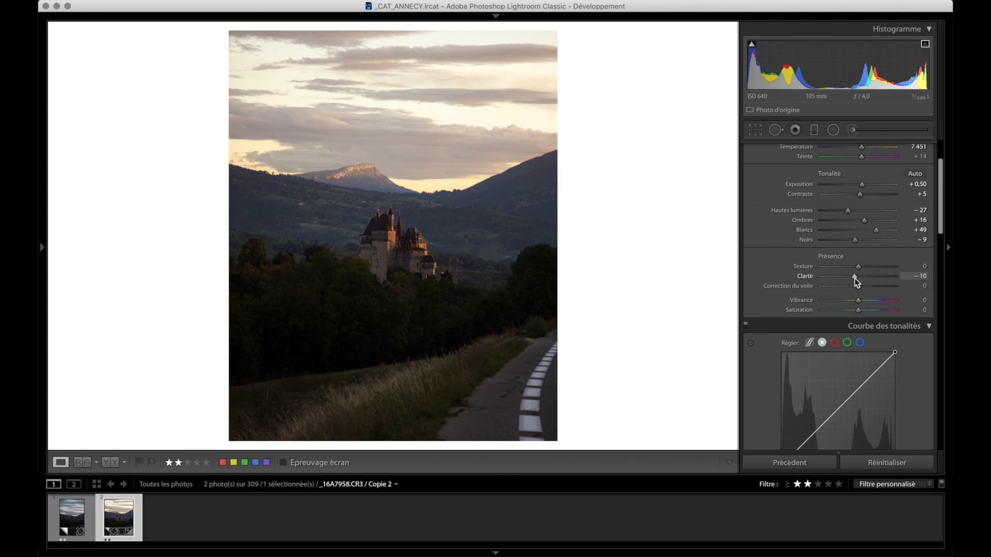
{"action": "mouse_move", "coordinate": [855, 278]}
{"action": "left_mouse_down"}
{"action": "mouse_move", "coordinate": [893, 277]}
{"action": "mouse_move", "coordinate": [856, 277]}
{"action": "left_mouse_up"}
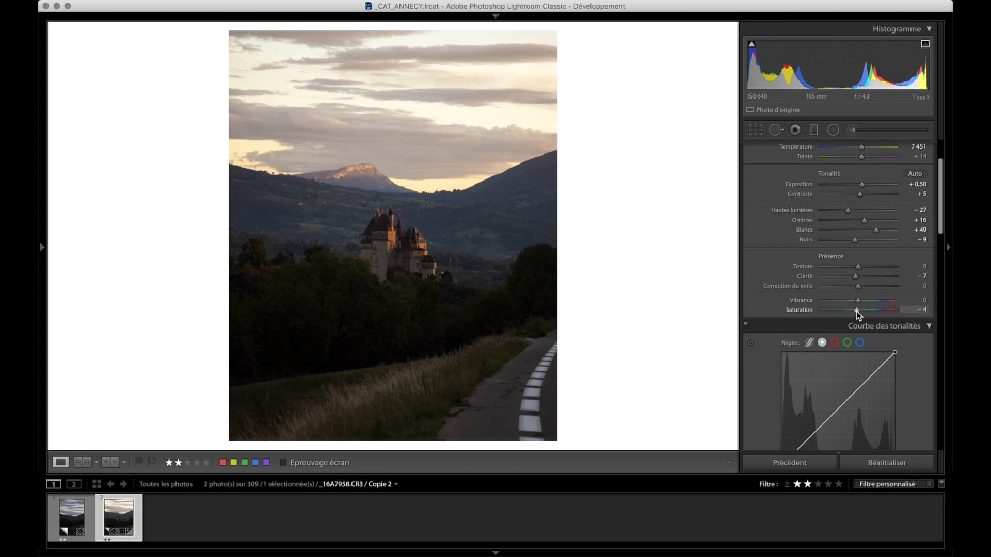
Add three points to the tone curve, with shadows at 61/58, highlights at 197/181 and the midtones slightly raised
{"action": "scroll", "coordinate": [845, 282], "scroll_direction": "down", "scroll_amount": 5}
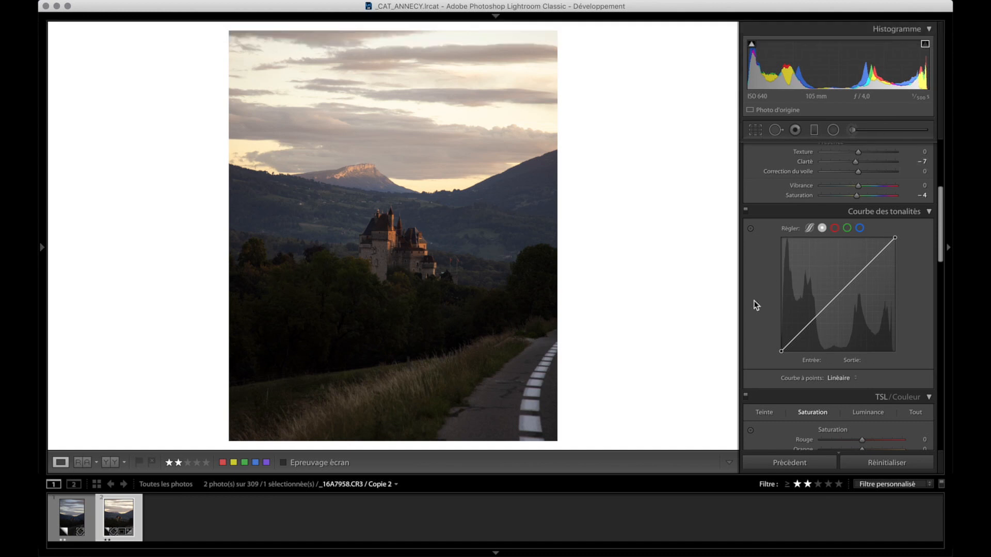
{"action": "left_click", "coordinate": [840, 296]}
{"action": "left_click", "coordinate": [867, 267]}
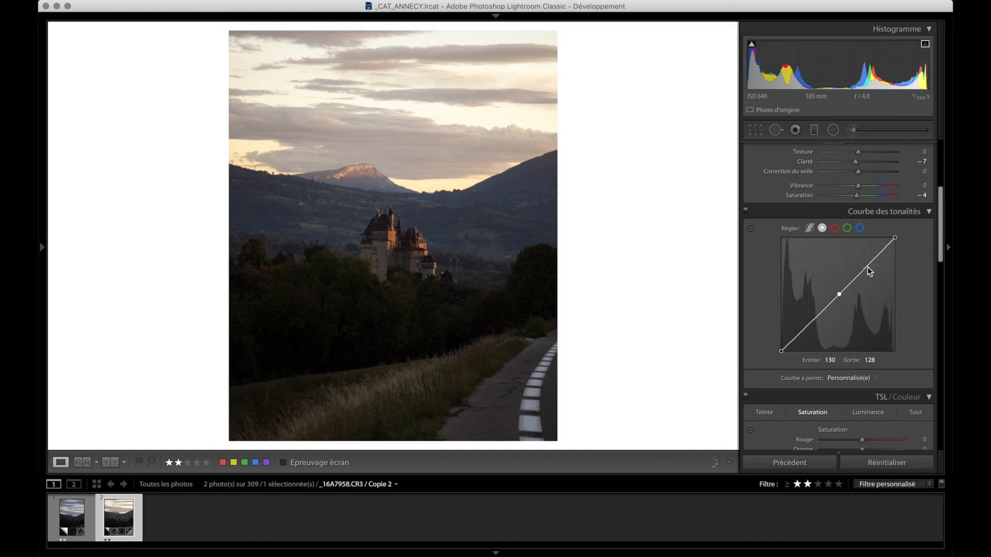
{"action": "left_click", "coordinate": [809, 325]}
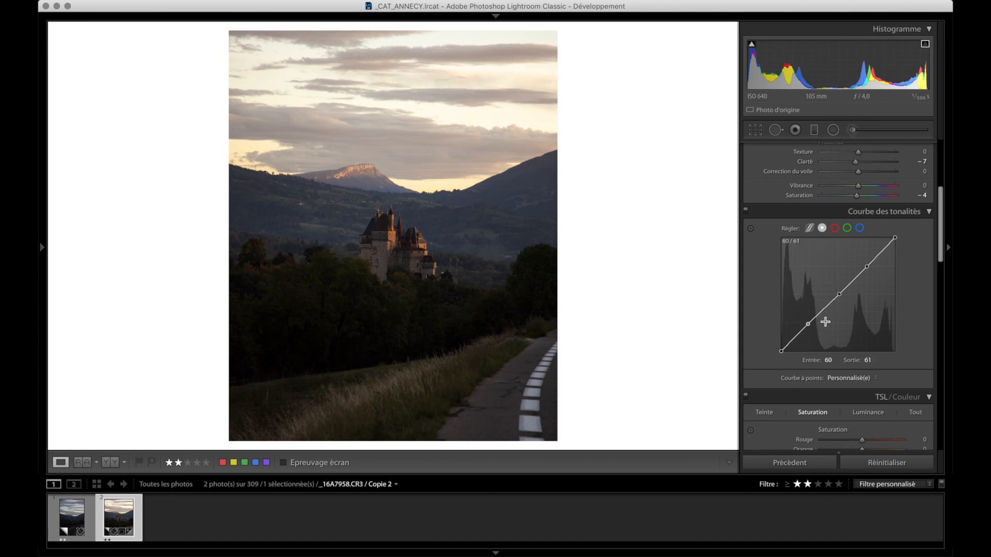
{"action": "left_click_drag", "start_coordinate": [809, 325], "coordinate": [808, 325]}
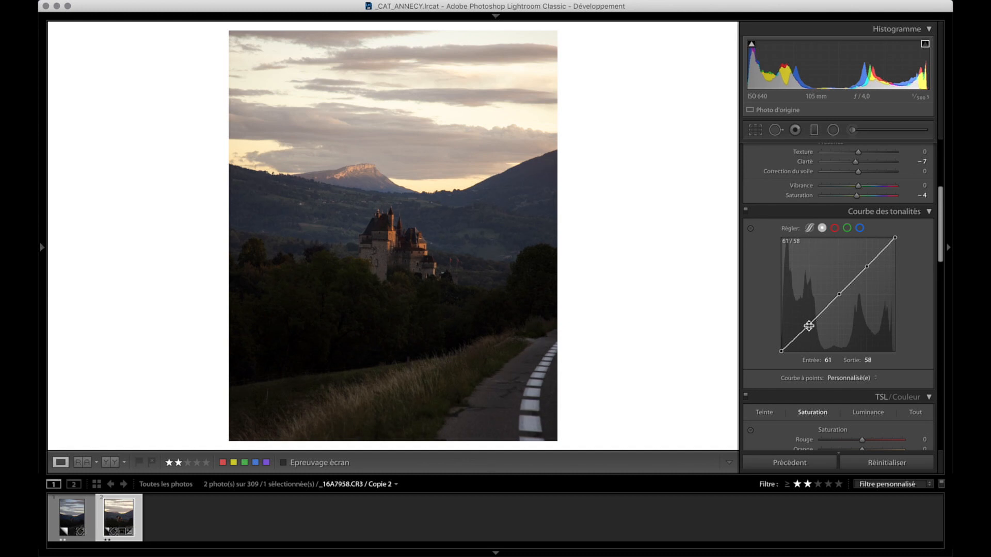
{"action": "left_click_drag", "start_coordinate": [839, 294], "coordinate": [870, 271]}
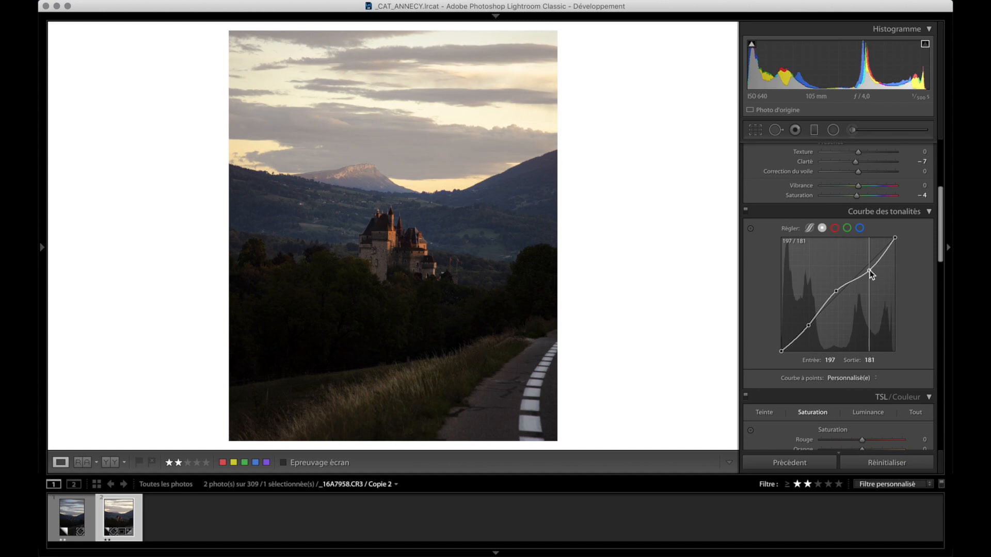
Fade the tone curve's endpoints by lowering the white output to 237 and raising the black output to 26
{"action": "left_click_drag", "start_coordinate": [894, 238], "coordinate": [903, 245]}
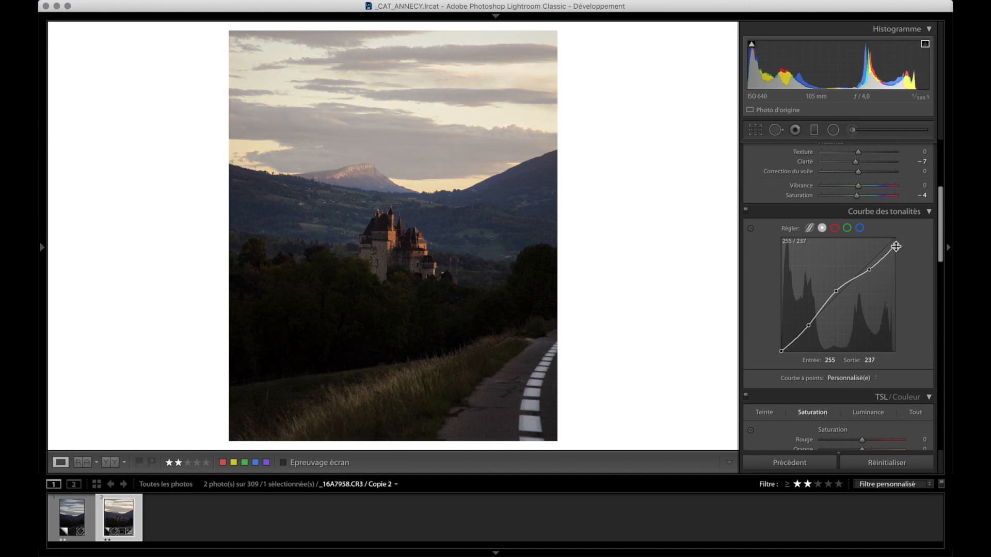
{"action": "left_click_drag", "start_coordinate": [781, 350], "coordinate": [766, 339]}
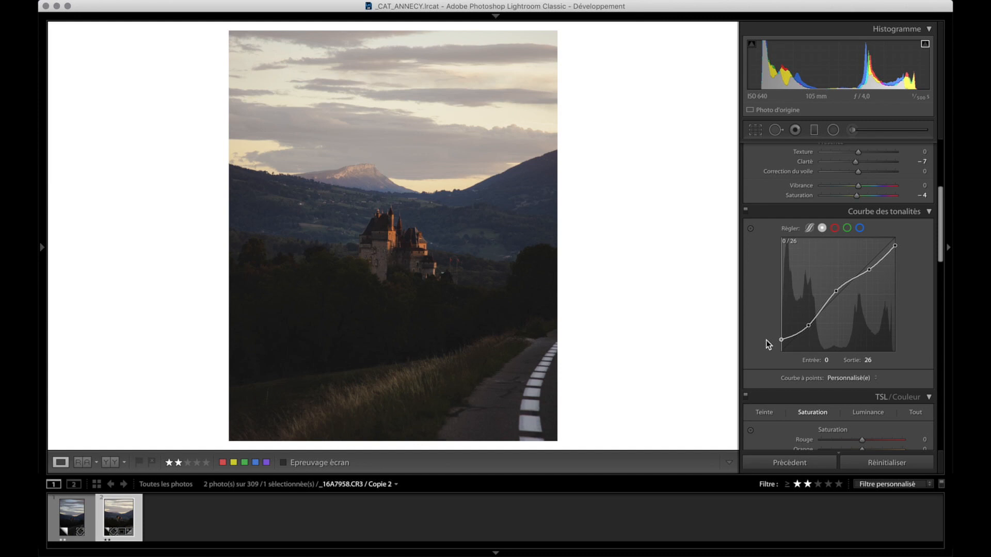
{"action": "left_click_drag", "start_coordinate": [766, 339], "coordinate": [766, 339]}
Split-tone the highlights with hue 50 and saturation 17
{"action": "scroll", "coordinate": [790, 224], "scroll_direction": "down", "scroll_amount": 5}
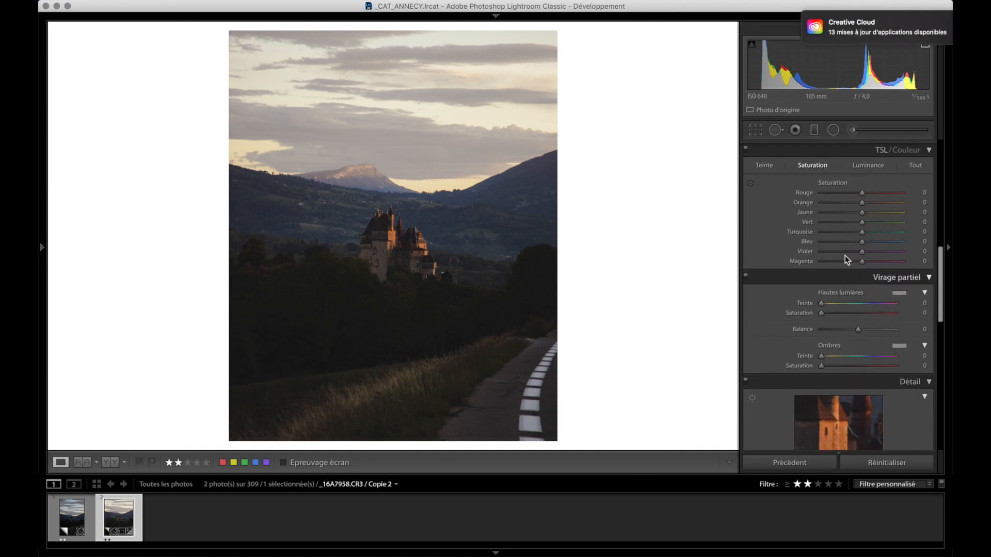
{"action": "scroll", "coordinate": [847, 243], "scroll_direction": "up", "scroll_amount": 1}
{"action": "left_click", "coordinate": [859, 168]}
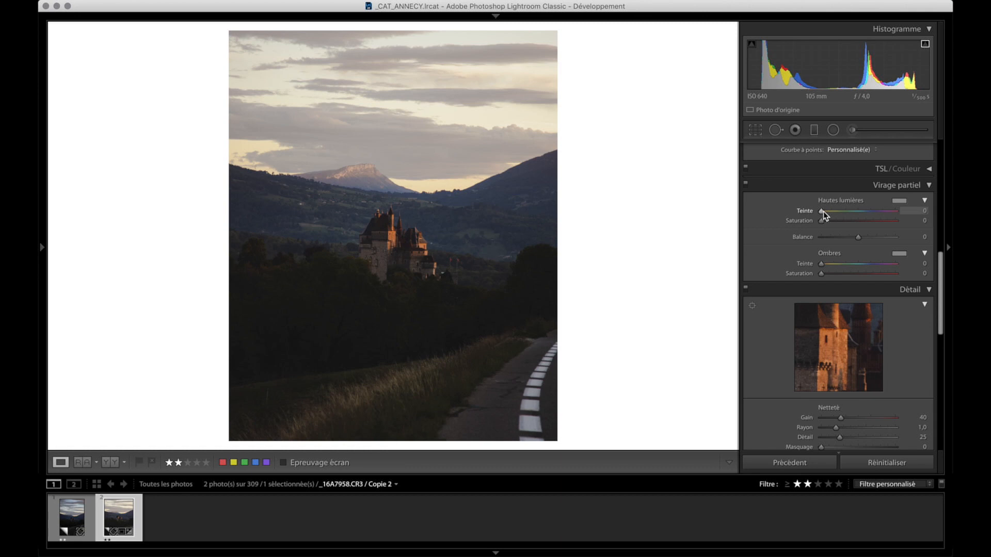
{"action": "mouse_move", "coordinate": [825, 211]}
{"action": "left_mouse_down"}
{"action": "mouse_move", "coordinate": [846, 212]}
{"action": "mouse_move", "coordinate": [825, 221]}
{"action": "mouse_move", "coordinate": [850, 223]}
{"action": "mouse_move", "coordinate": [837, 222]}
{"action": "left_mouse_up"}
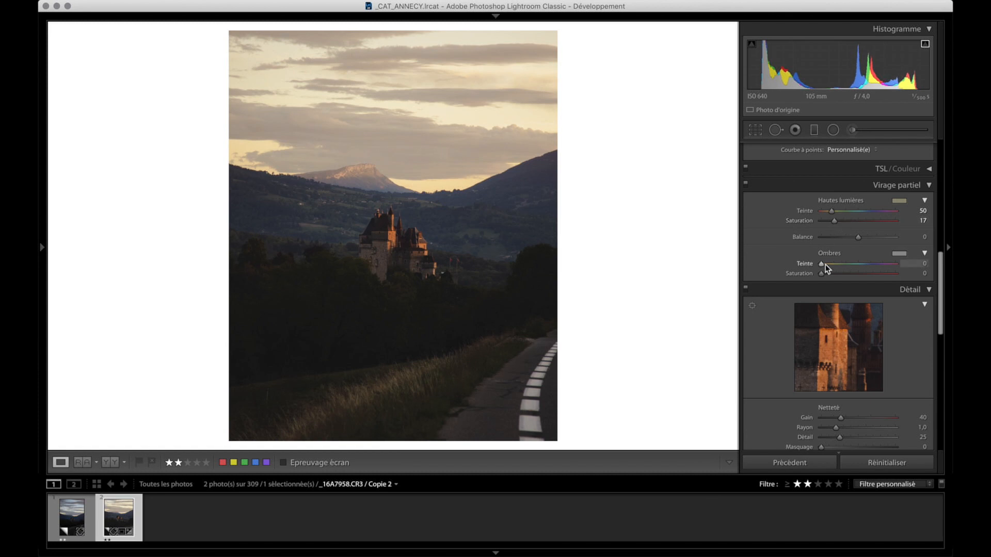
Split-tone the shadows with hue 208 and saturation 27
{"action": "left_click_drag", "start_coordinate": [836, 265], "coordinate": [865, 263]}
{"action": "left_click_drag", "start_coordinate": [865, 262], "coordinate": [843, 276]}
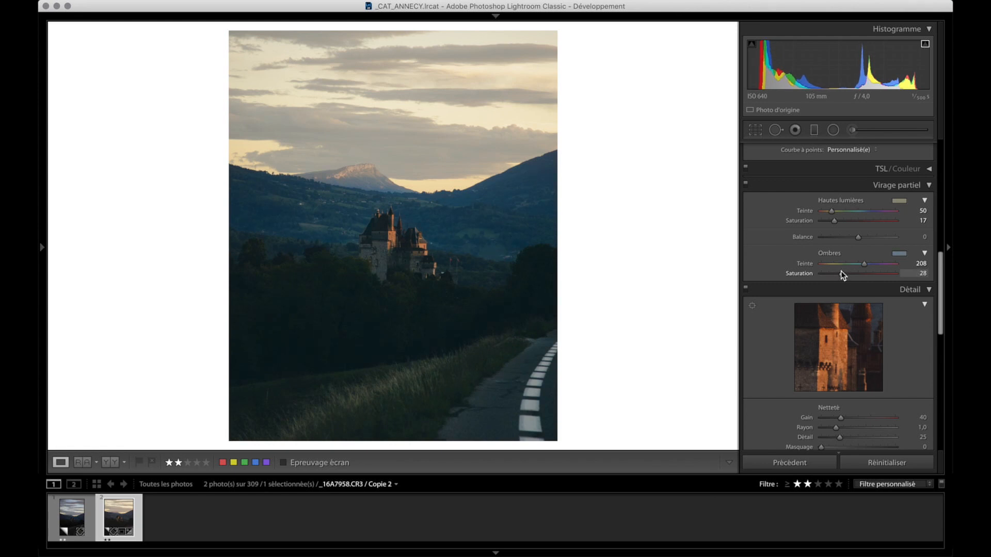
{"action": "left_click_drag", "start_coordinate": [840, 274], "coordinate": [841, 274]}
Expand the HSL colour settings and warm the white balance temperature slightly further
{"action": "key", "text": "super+3"}
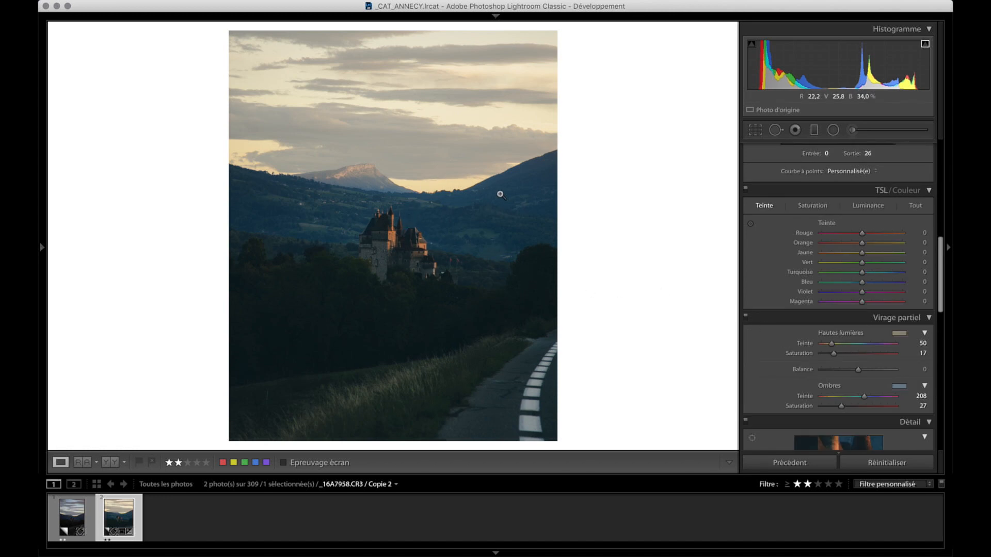
{"action": "scroll", "coordinate": [778, 318], "scroll_direction": "up", "scroll_amount": 10}
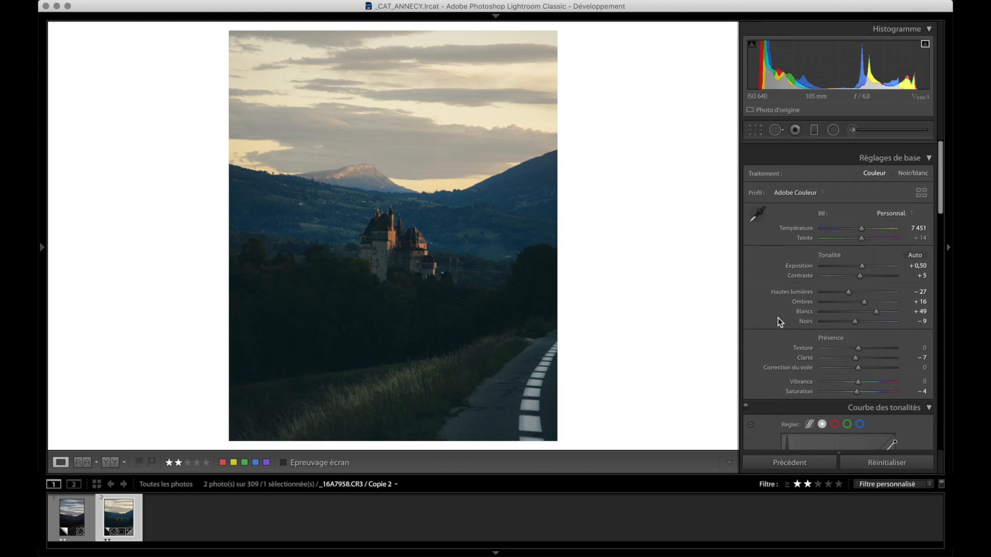
{"action": "mouse_move", "coordinate": [862, 218]}
{"action": "left_mouse_down"}
{"action": "mouse_move", "coordinate": [853, 218]}
{"action": "mouse_move", "coordinate": [885, 219]}
{"action": "mouse_move", "coordinate": [865, 230]}
{"action": "left_mouse_up"}
Shift the green hue toward yellow and set saturation to -58 for green, +27 for orange and +7 for yellow
{"action": "scroll", "coordinate": [773, 329], "scroll_direction": "down", "scroll_amount": 10}
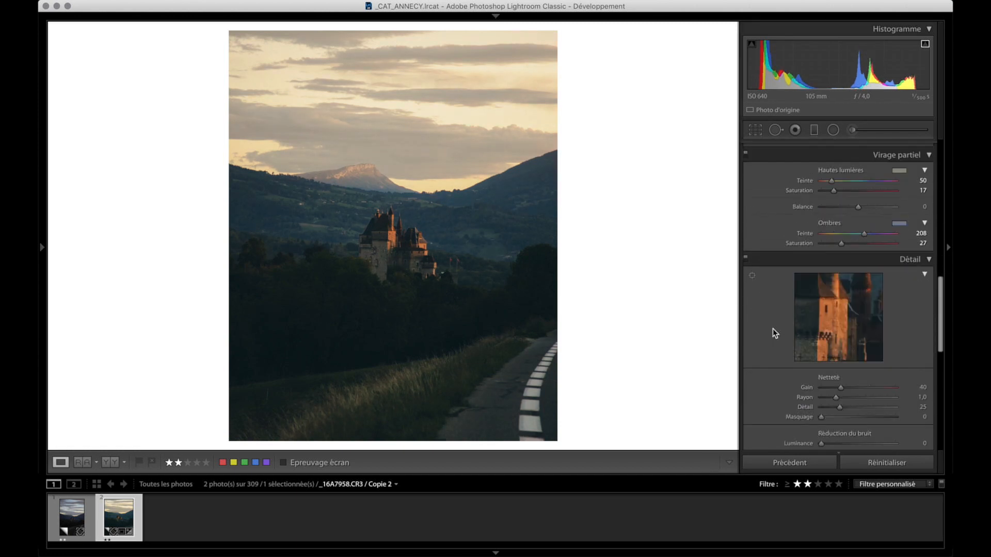
{"action": "scroll", "coordinate": [772, 329], "scroll_direction": "up", "scroll_amount": 2}
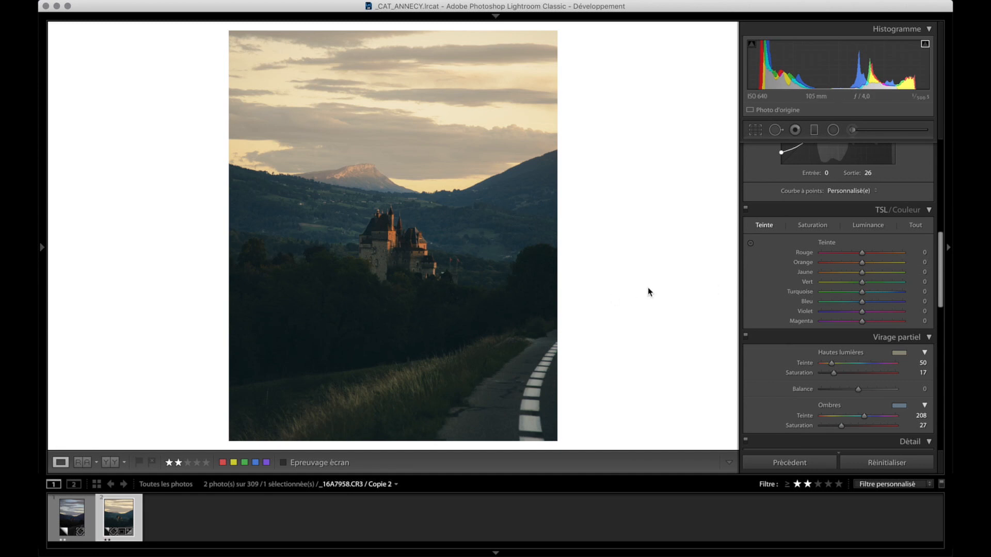
{"action": "left_click_drag", "start_coordinate": [862, 283], "coordinate": [833, 284]}
{"action": "left_click", "coordinate": [813, 225]}
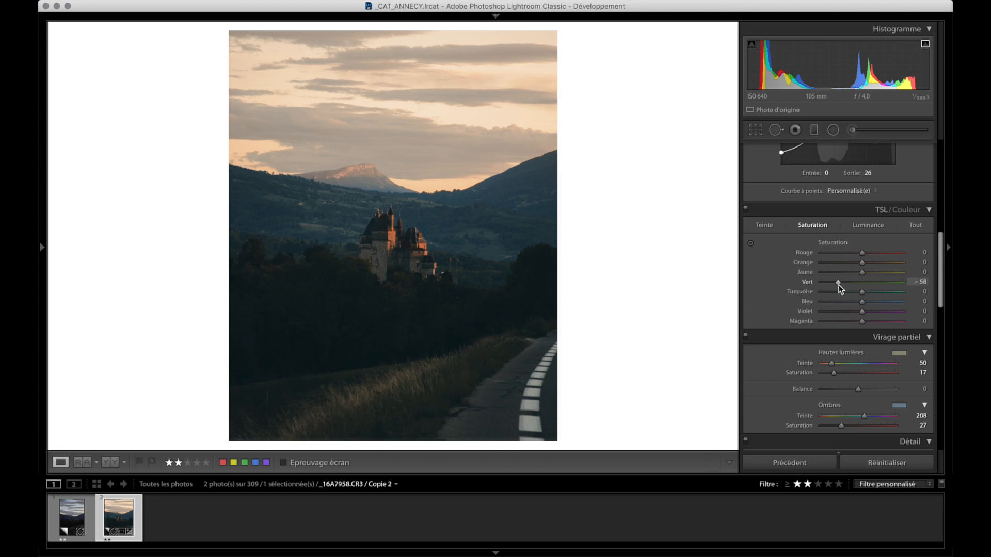
{"action": "left_click_drag", "start_coordinate": [865, 264], "coordinate": [872, 263]}
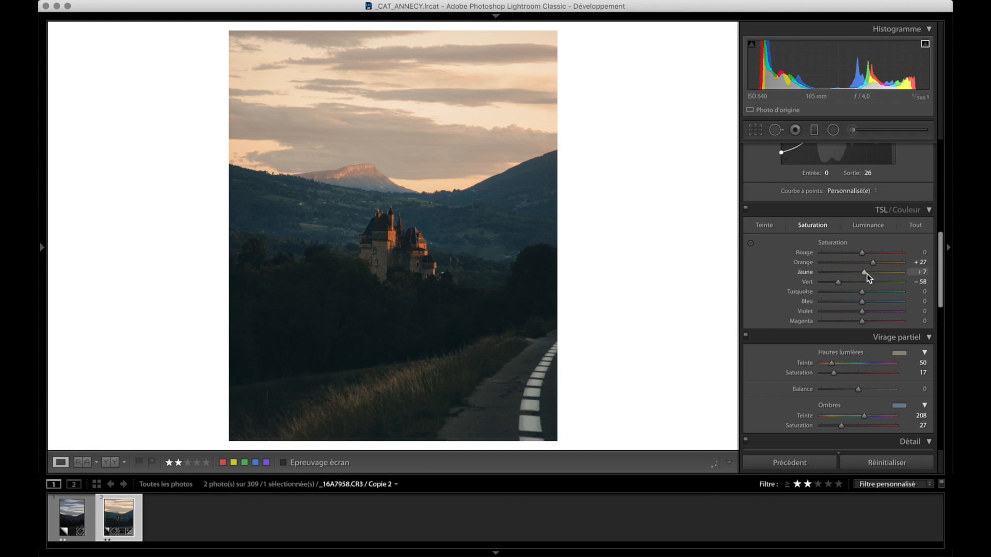
Darken the orange luminance to -11 and the blue luminance to -3
{"action": "left_click", "coordinate": [874, 229]}
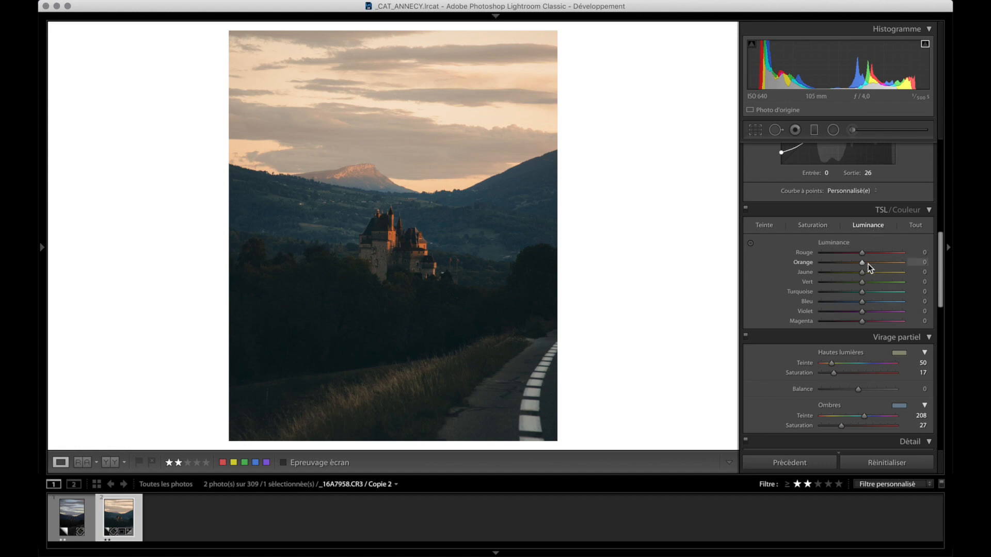
{"action": "left_click_drag", "start_coordinate": [861, 262], "coordinate": [855, 262]}
{"action": "left_click_drag", "start_coordinate": [854, 303], "coordinate": [860, 303]}
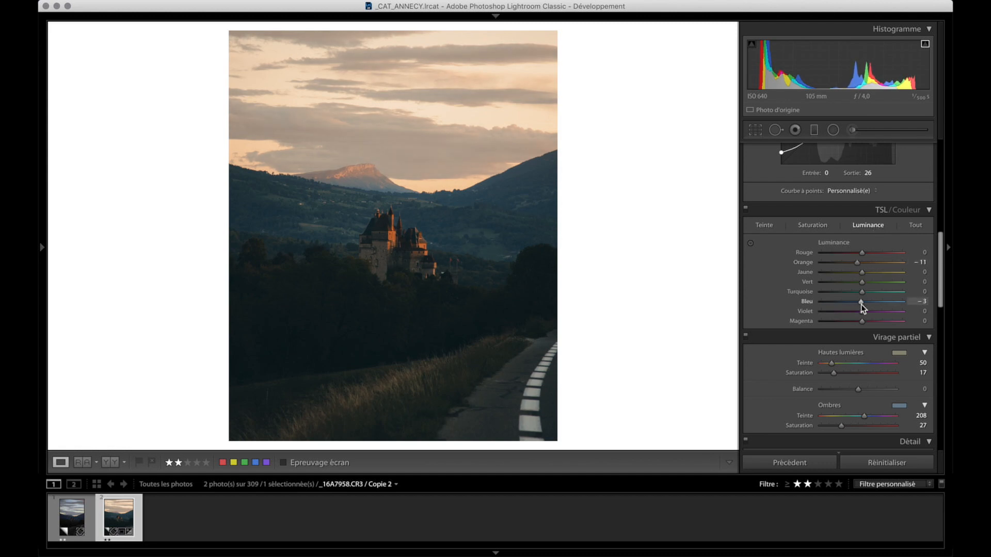
Add a tilted graduated filter over the dark foreground and lower its exposure to -1.99
{"action": "scroll", "coordinate": [769, 338], "scroll_direction": "down", "scroll_amount": 3}
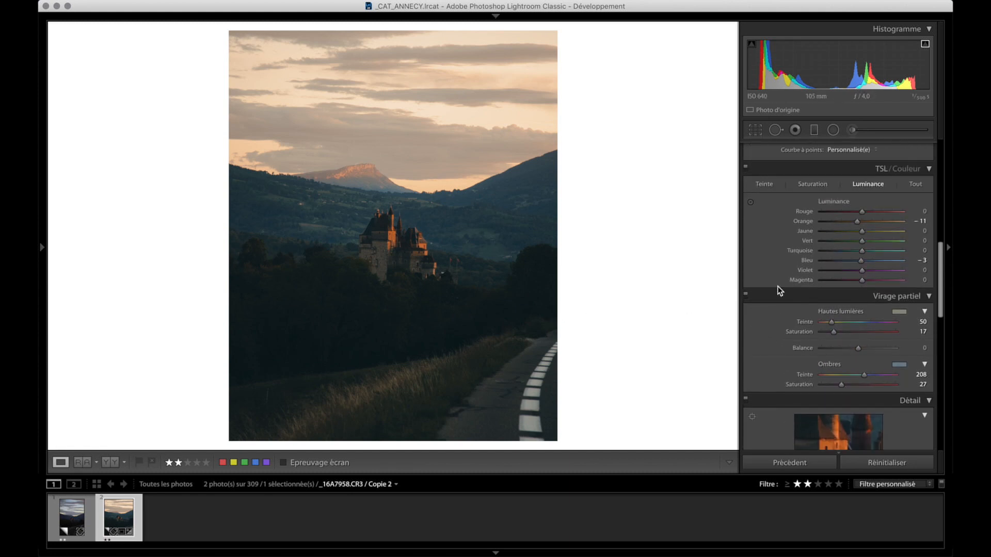
{"action": "scroll", "coordinate": [776, 287], "scroll_direction": "up", "scroll_amount": 10}
{"action": "scroll", "coordinate": [831, 155], "scroll_direction": "down", "scroll_amount": 2}
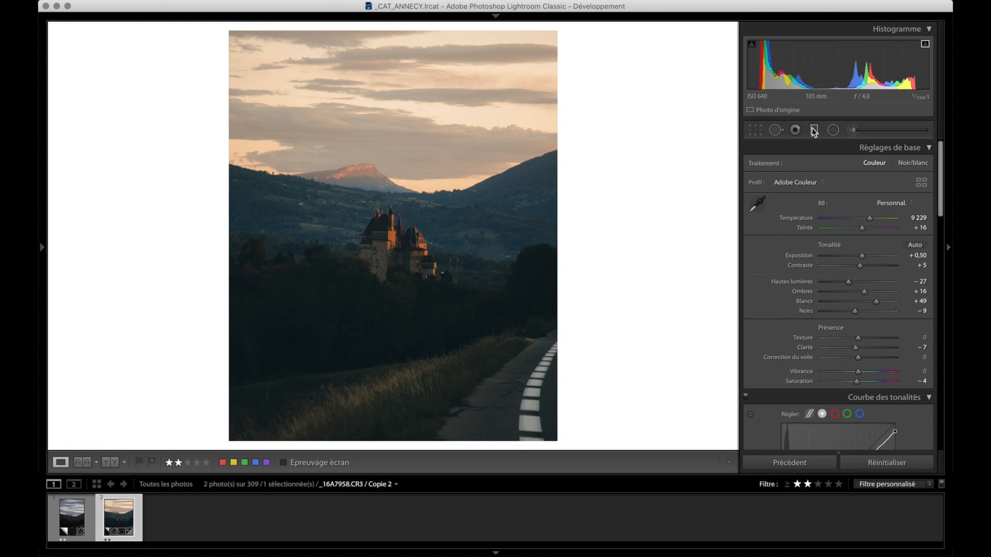
{"action": "left_click", "coordinate": [814, 130]}
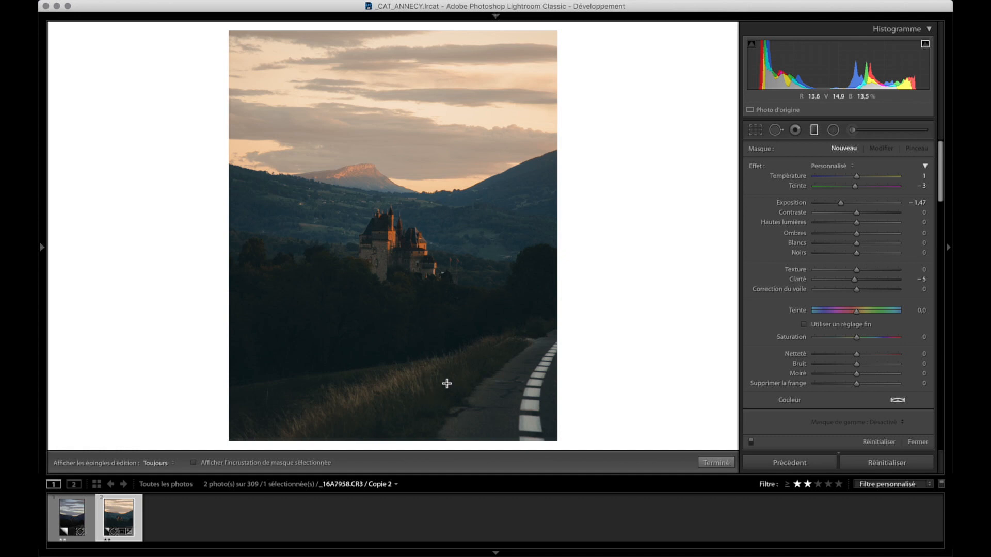
{"action": "left_click_drag", "start_coordinate": [455, 382], "coordinate": [419, 258]}
{"action": "left_click_drag", "start_coordinate": [471, 376], "coordinate": [474, 389]}
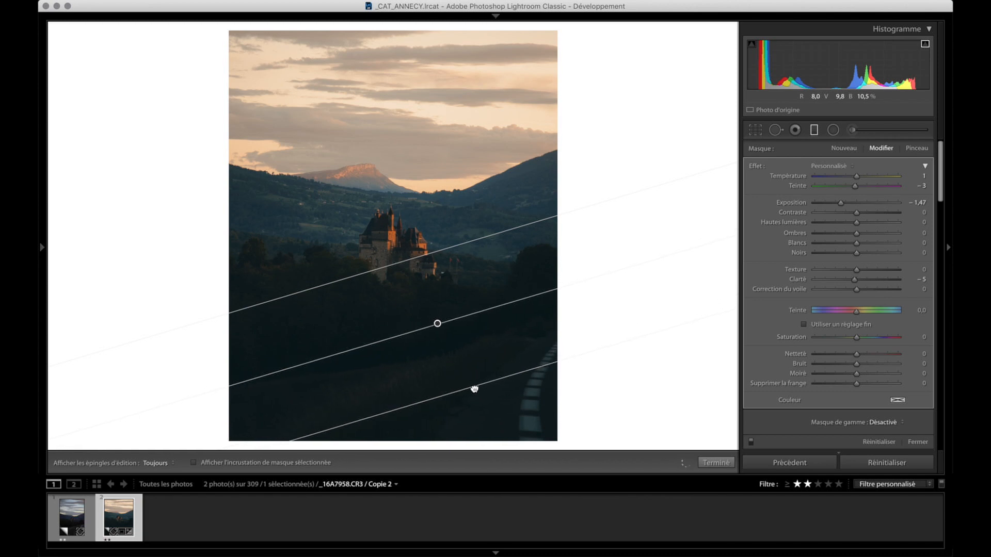
{"action": "left_click_drag", "start_coordinate": [842, 203], "coordinate": [833, 203]}
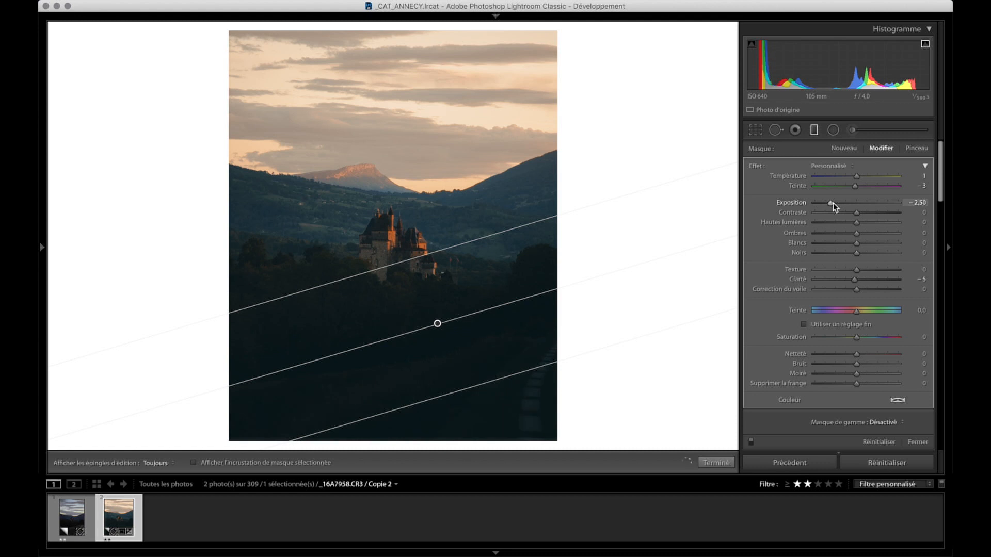
Tighten the 4 x 5 crop by trimming the lower part of the photo, removing more of the road
{"action": "key", "text": "r"}
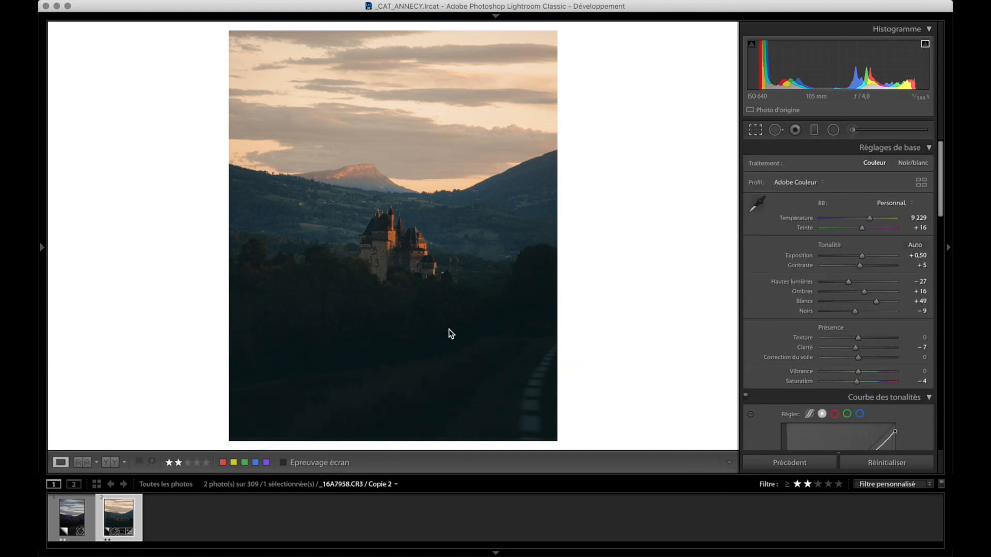
{"action": "left_click_drag", "start_coordinate": [396, 380], "coordinate": [396, 371]}
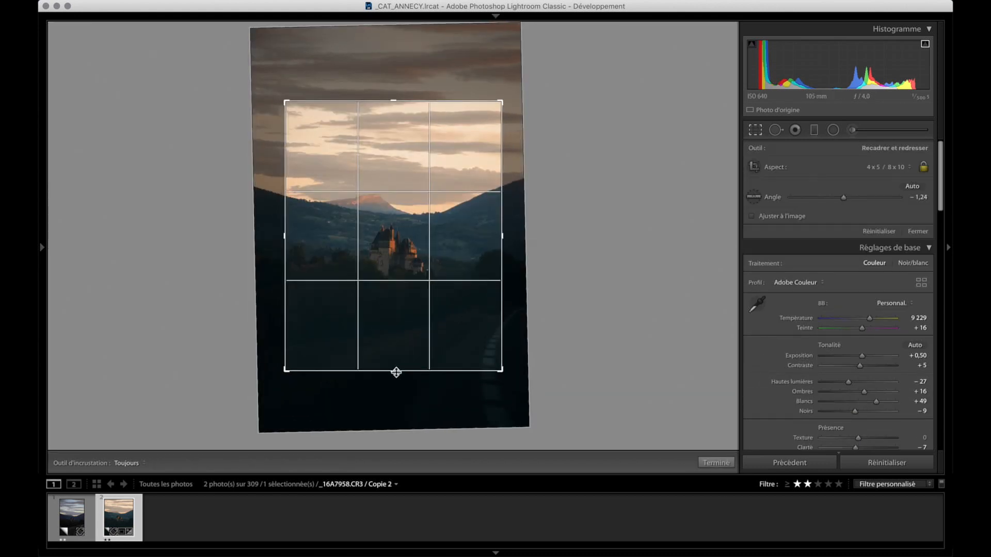
{"action": "key", "text": "Return"}
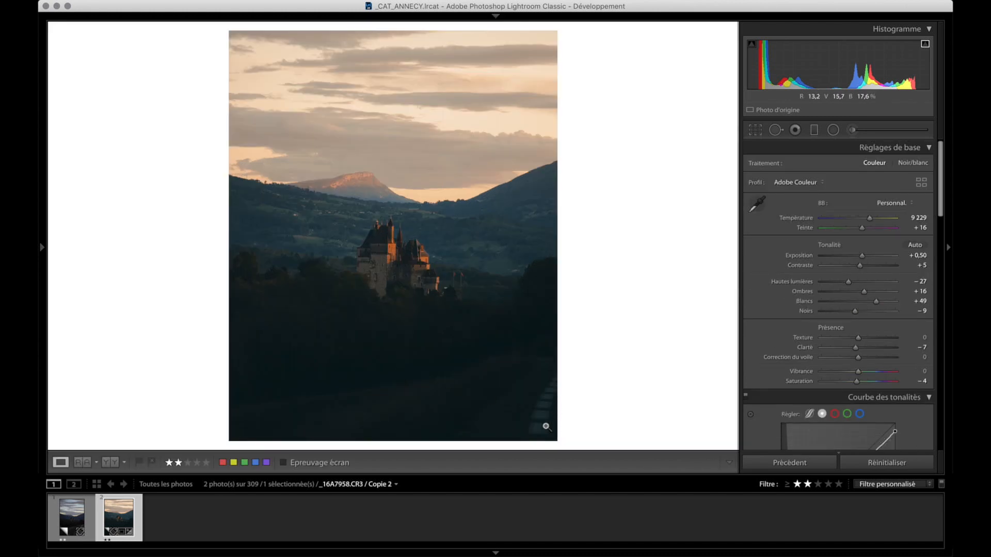
Narrow the foreground graduated filter, shift it lower, and darken its exposure to -3.50
{"action": "left_click", "coordinate": [813, 130]}
{"action": "mouse_move", "coordinate": [440, 363]}
{"action": "left_mouse_down"}
{"action": "mouse_move", "coordinate": [440, 343]}
{"action": "mouse_move", "coordinate": [452, 373]}
{"action": "left_mouse_up"}
{"action": "left_click_drag", "start_coordinate": [508, 434], "coordinate": [487, 403]}
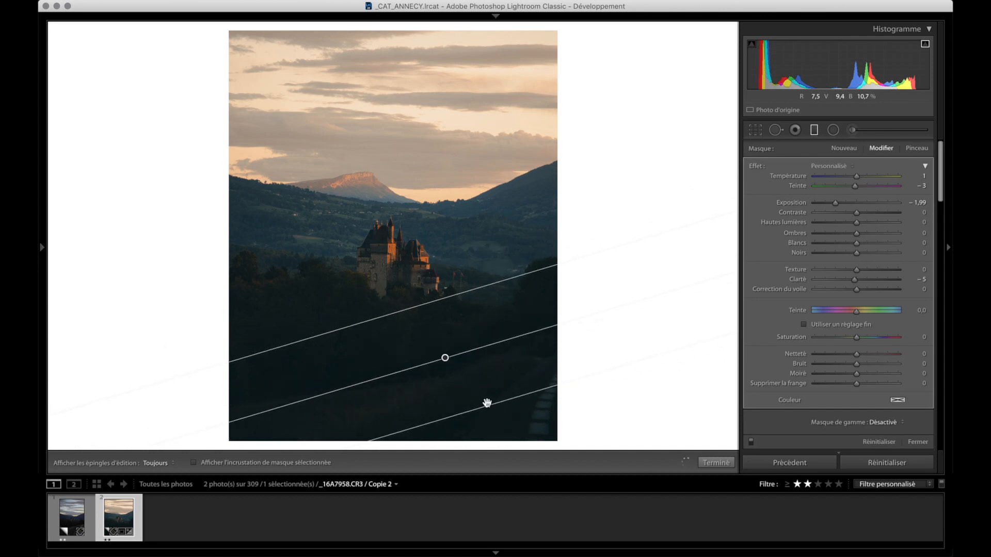
{"action": "left_click_drag", "start_coordinate": [446, 357], "coordinate": [444, 367]}
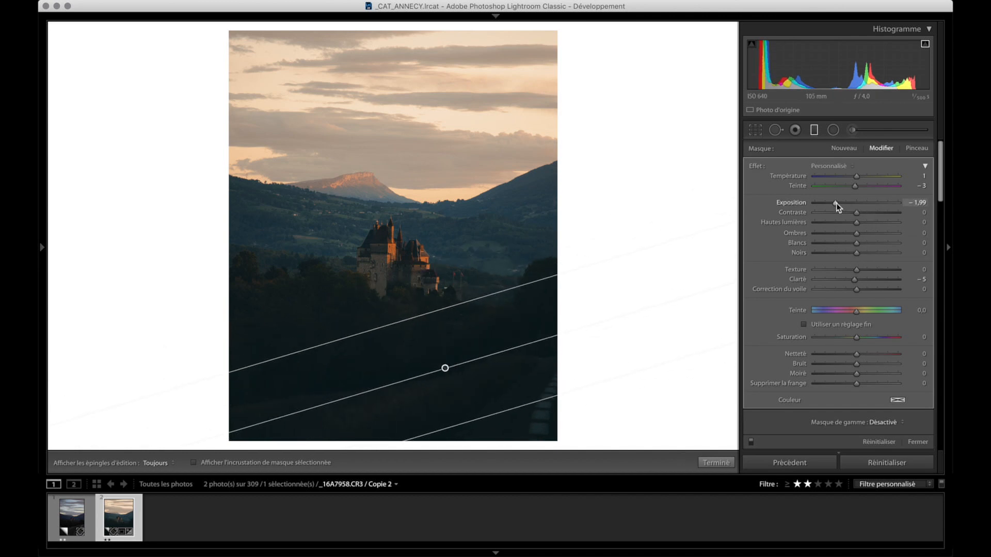
{"action": "left_click_drag", "start_coordinate": [834, 202], "coordinate": [824, 206]}
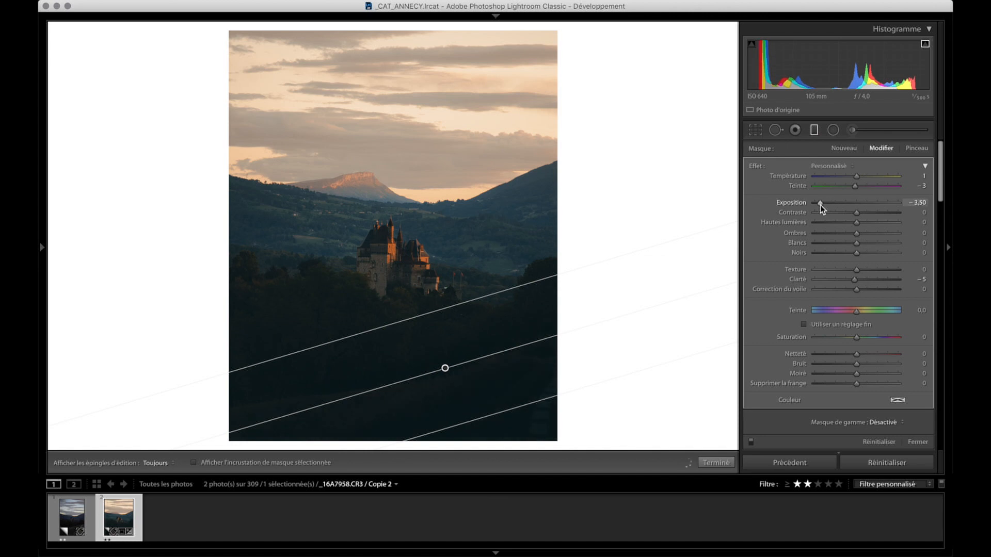
{"action": "left_click", "coordinate": [716, 462]}
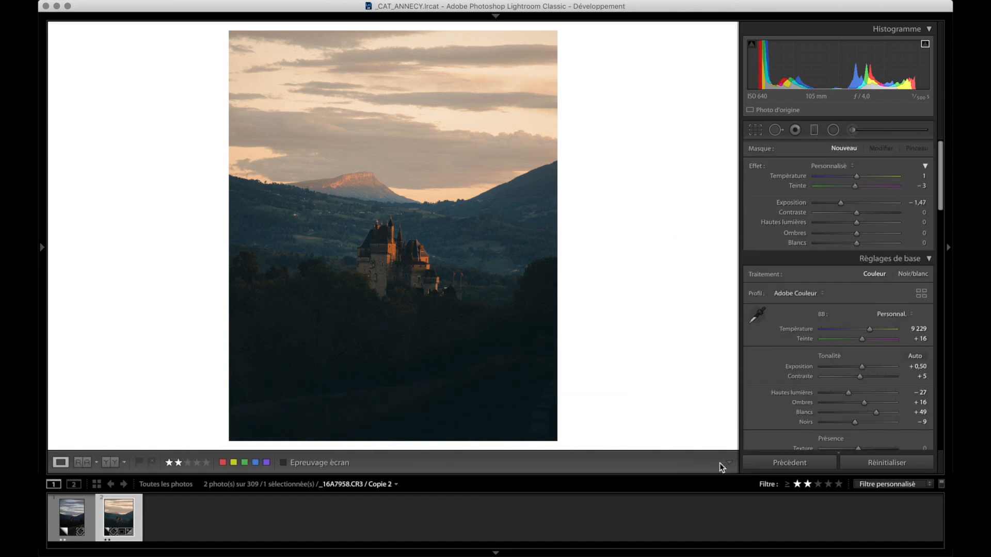
Remove the remaining road markings near the lower-right corner with spot removal, sampling from the dark foreground beside them
{"action": "left_click", "coordinate": [775, 130]}
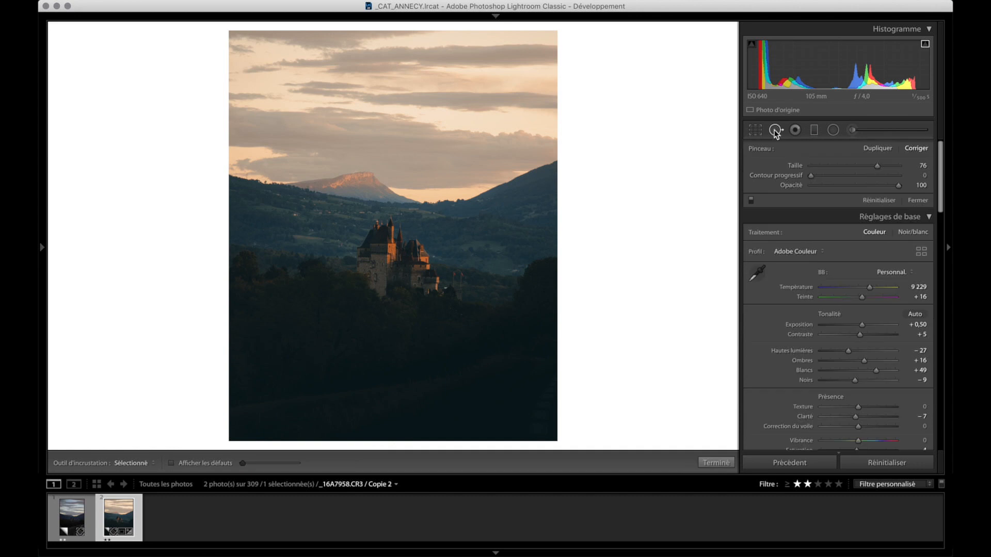
{"action": "mouse_move", "coordinate": [540, 419]}
{"action": "left_mouse_down"}
{"action": "mouse_move", "coordinate": [528, 442]}
{"action": "mouse_move", "coordinate": [559, 386]}
{"action": "mouse_move", "coordinate": [541, 449]}
{"action": "mouse_move", "coordinate": [554, 389]}
{"action": "mouse_move", "coordinate": [610, 398]}
{"action": "left_mouse_up"}
{"action": "left_click_drag", "start_coordinate": [401, 246], "coordinate": [457, 409]}
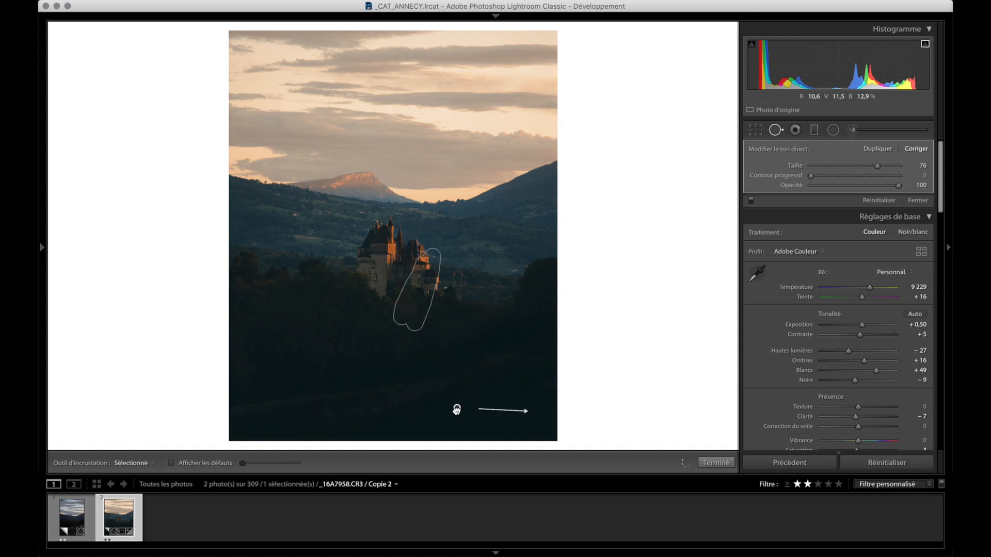
{"action": "left_click", "coordinate": [716, 462]}
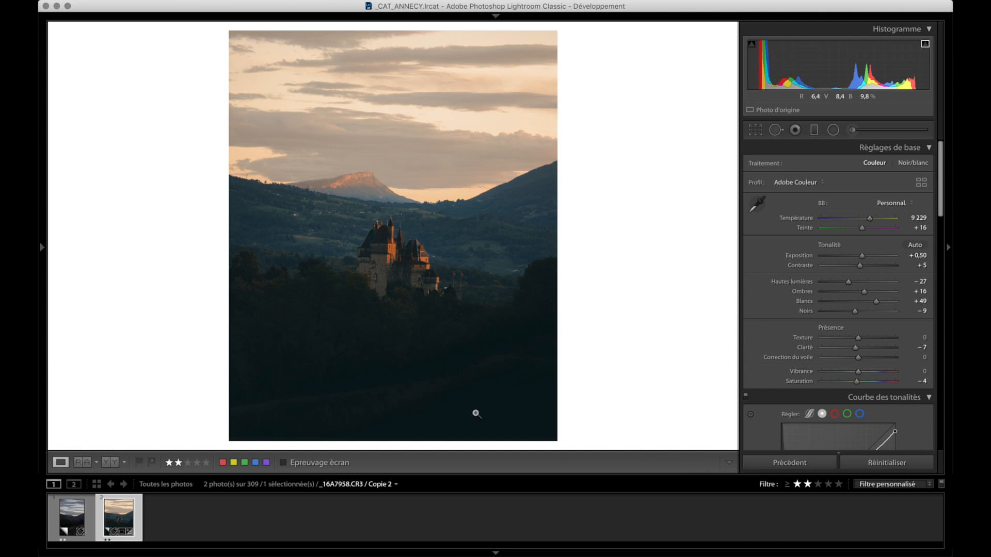
Add a tilted graduated filter from the top of the sky down to the hills, with exposure at -1.57
{"action": "left_click", "coordinate": [813, 130]}
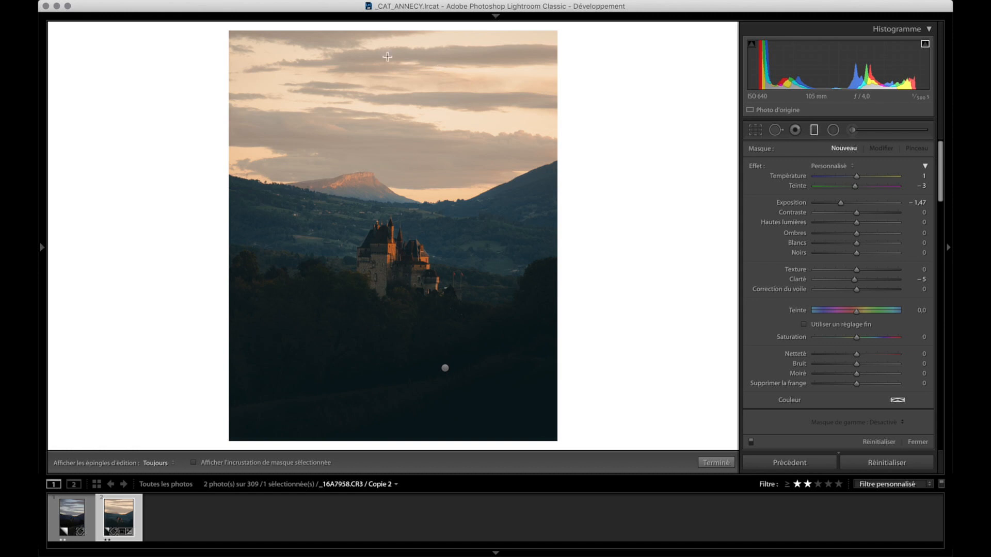
{"action": "left_click_drag", "start_coordinate": [274, 30], "coordinate": [302, 206]}
{"action": "left_click_drag", "start_coordinate": [841, 204], "coordinate": [840, 204]}
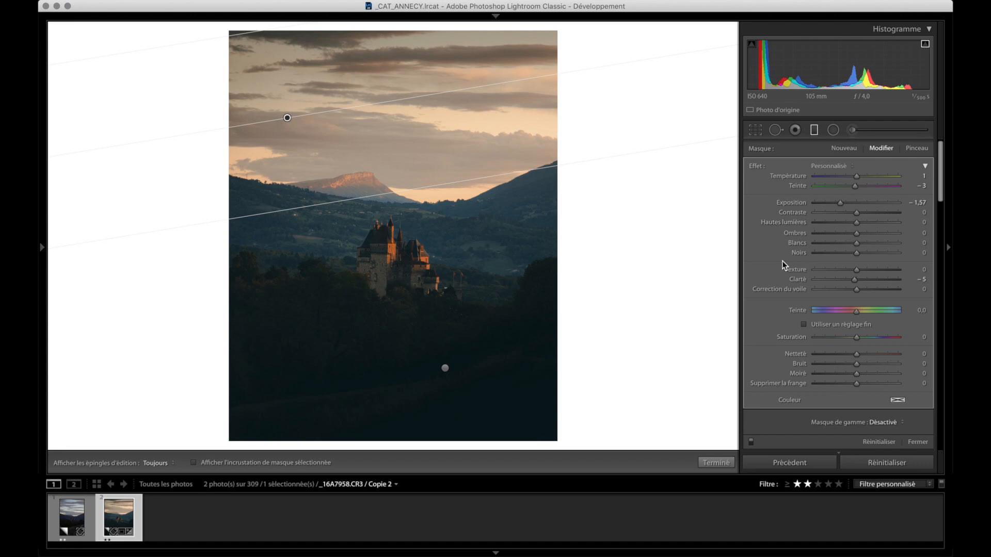
Limit the sky filter with a luminance range mask of 0/84, previewing the mask while adjusting
{"action": "scroll", "coordinate": [782, 265], "scroll_direction": "down", "scroll_amount": 3}
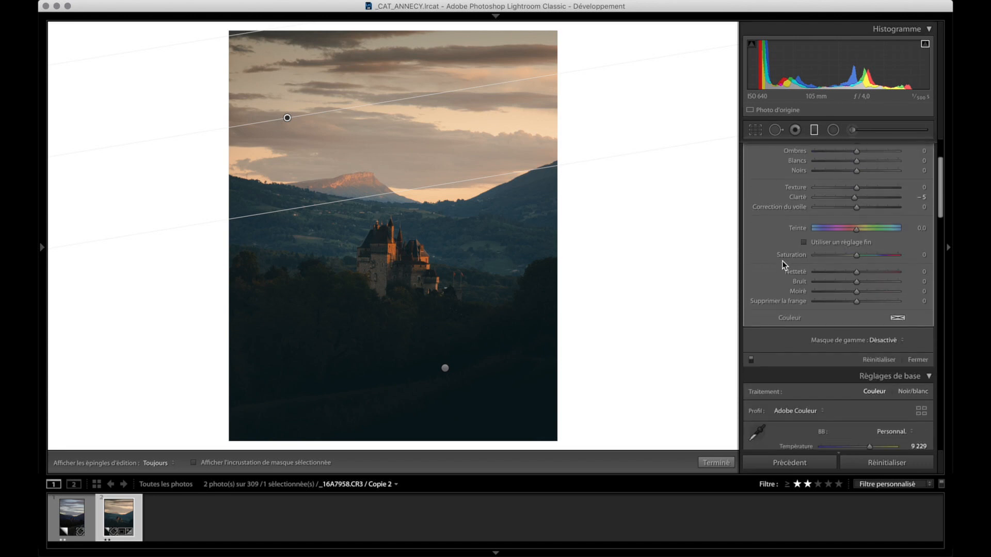
{"action": "left_click", "coordinate": [884, 345]}
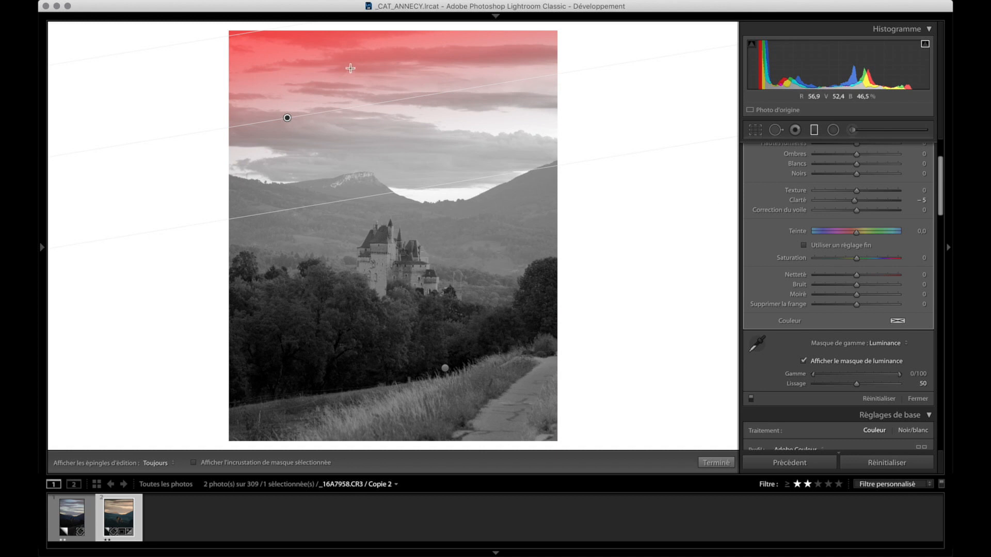
{"action": "left_click_drag", "start_coordinate": [900, 376], "coordinate": [886, 373]}
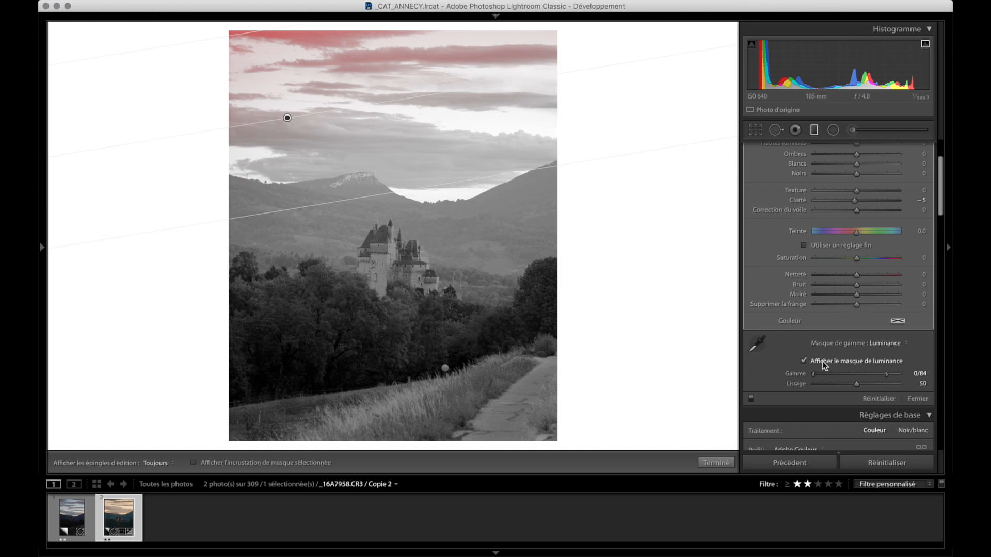
{"action": "left_click", "coordinate": [805, 361]}
{"action": "left_click", "coordinate": [805, 361]}
{"action": "scroll", "coordinate": [856, 259], "scroll_direction": "up", "scroll_amount": 4}
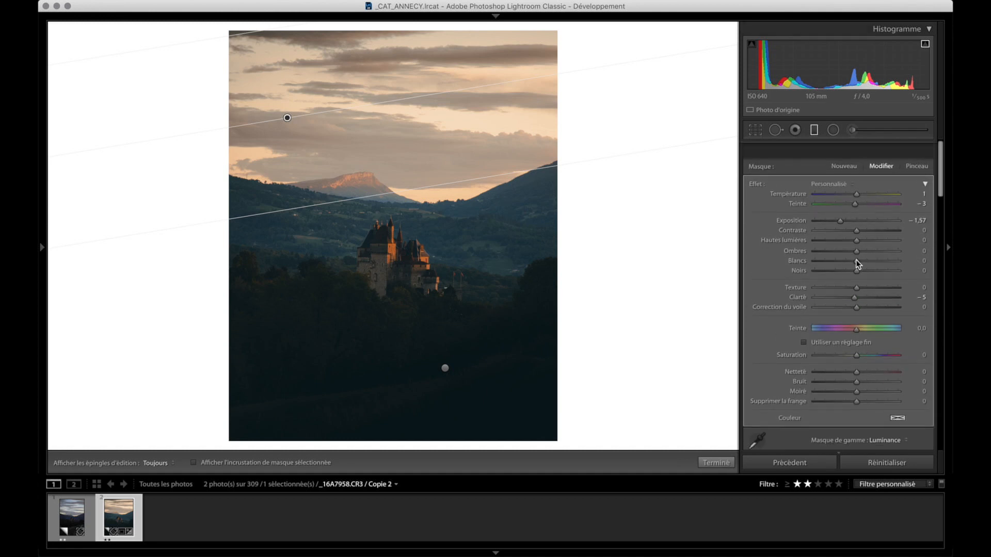
Darken the sky filter's exposure to -2.10, then shorten its gradient and shift it slightly
{"action": "left_click_drag", "start_coordinate": [858, 202], "coordinate": [835, 206]}
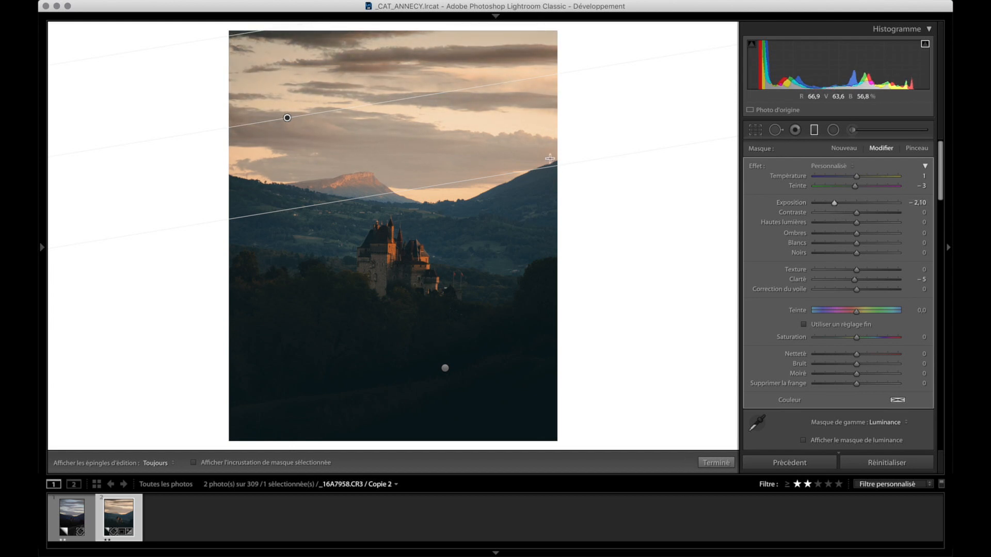
{"action": "left_click_drag", "start_coordinate": [303, 210], "coordinate": [303, 172]}
{"action": "mouse_move", "coordinate": [284, 100]}
{"action": "left_mouse_down"}
{"action": "mouse_move", "coordinate": [298, 133]}
{"action": "mouse_move", "coordinate": [289, 114]}
{"action": "left_mouse_up"}
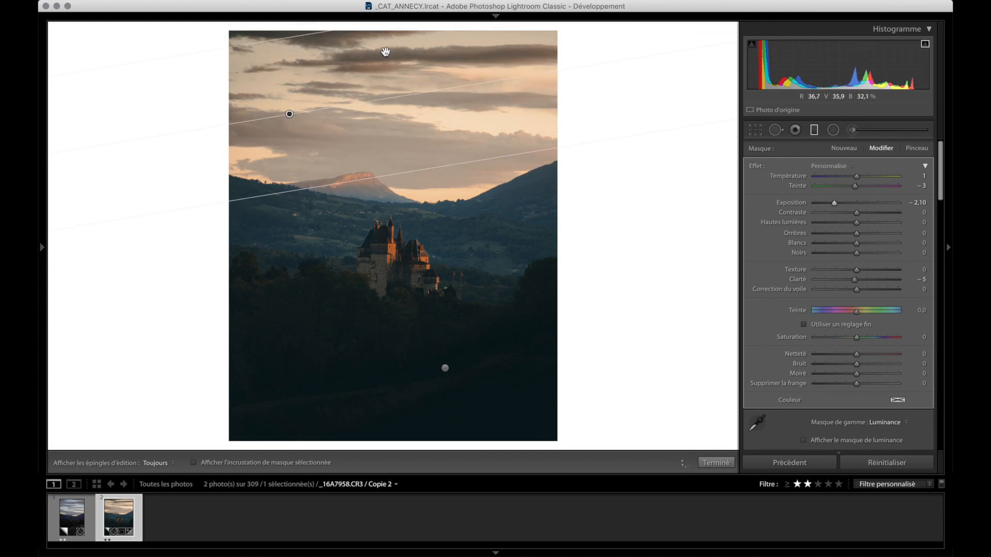
Set the sky filter's exposure to -1.16, temperature to 28 and tint to 10
{"action": "left_click", "coordinate": [844, 201]}
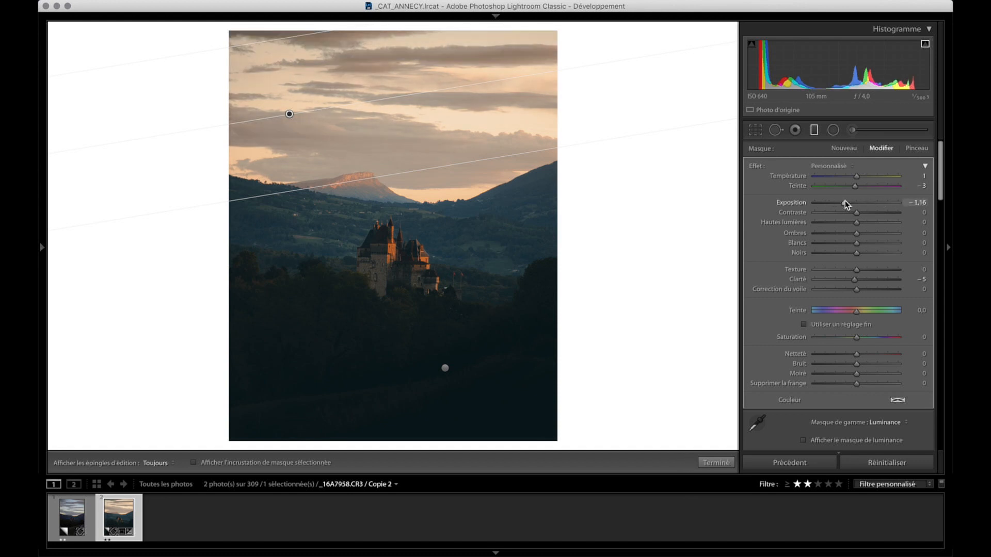
{"action": "left_click_drag", "start_coordinate": [861, 178], "coordinate": [869, 179]}
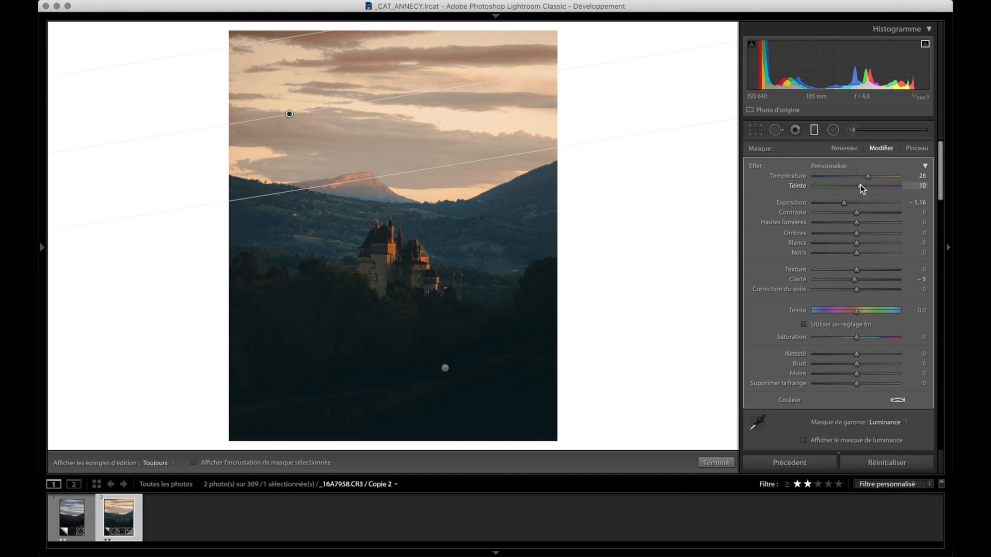
{"action": "left_click", "coordinate": [716, 462]}
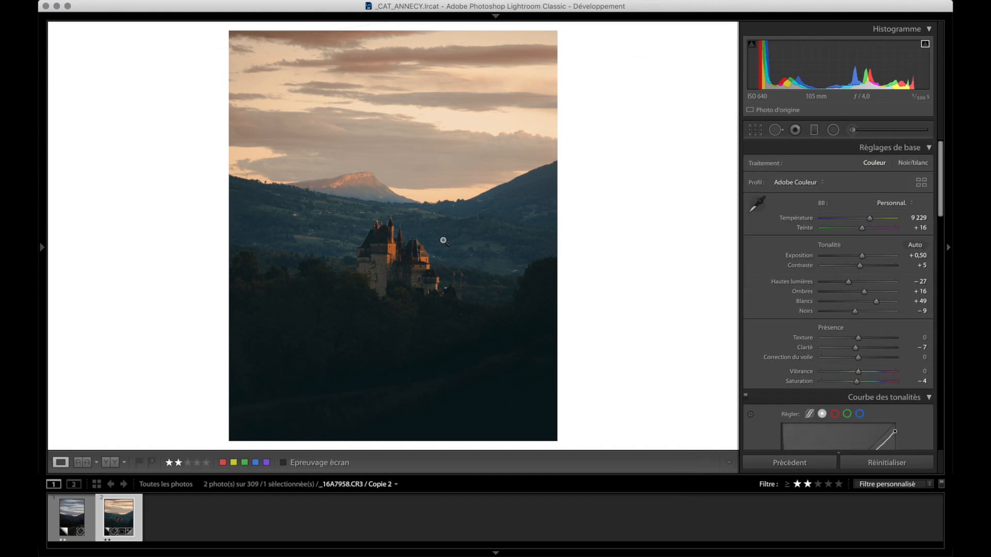
Add a wide inverted radial filter centred on the photo's right edge, with exposure 0.27 and dehaze -29
{"action": "left_click", "coordinate": [833, 130]}
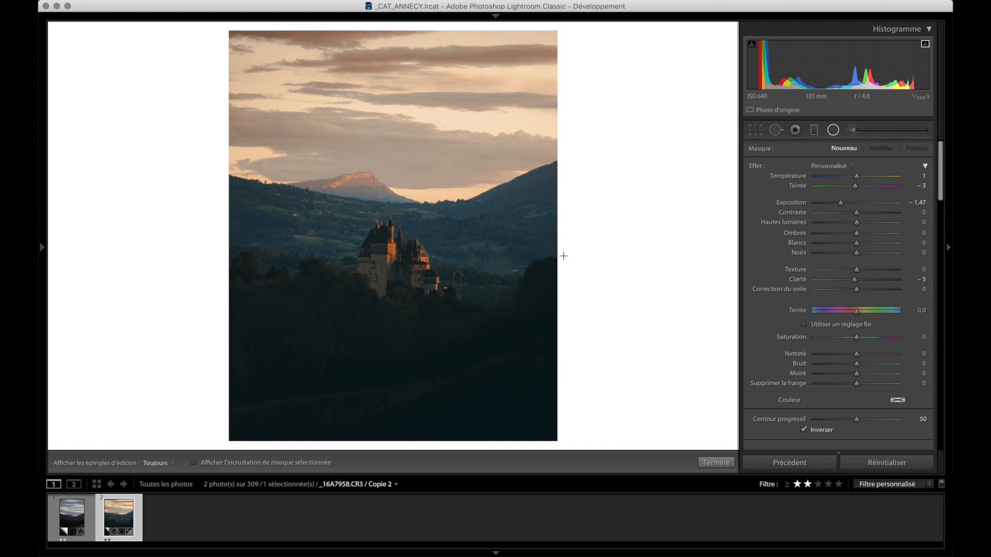
{"action": "left_click_drag", "start_coordinate": [563, 225], "coordinate": [239, 327]}
{"action": "left_click_drag", "start_coordinate": [841, 203], "coordinate": [857, 203]}
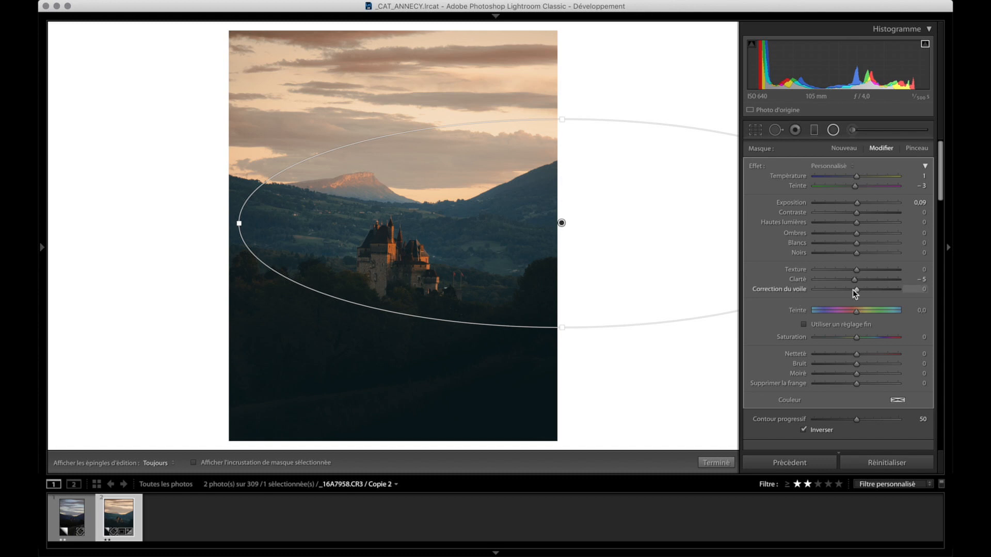
{"action": "left_click_drag", "start_coordinate": [838, 292], "coordinate": [844, 292]}
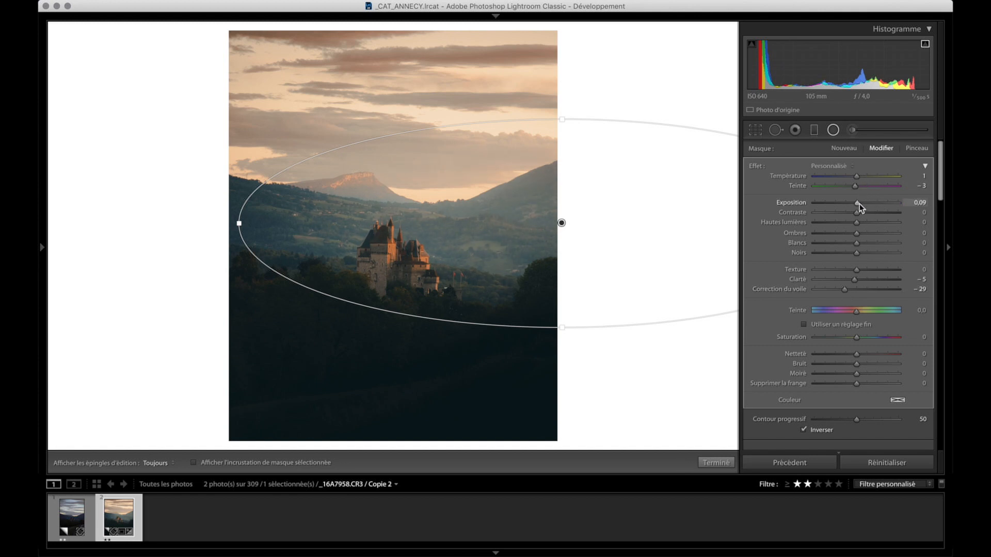
{"action": "left_click_drag", "start_coordinate": [860, 207], "coordinate": [862, 207]}
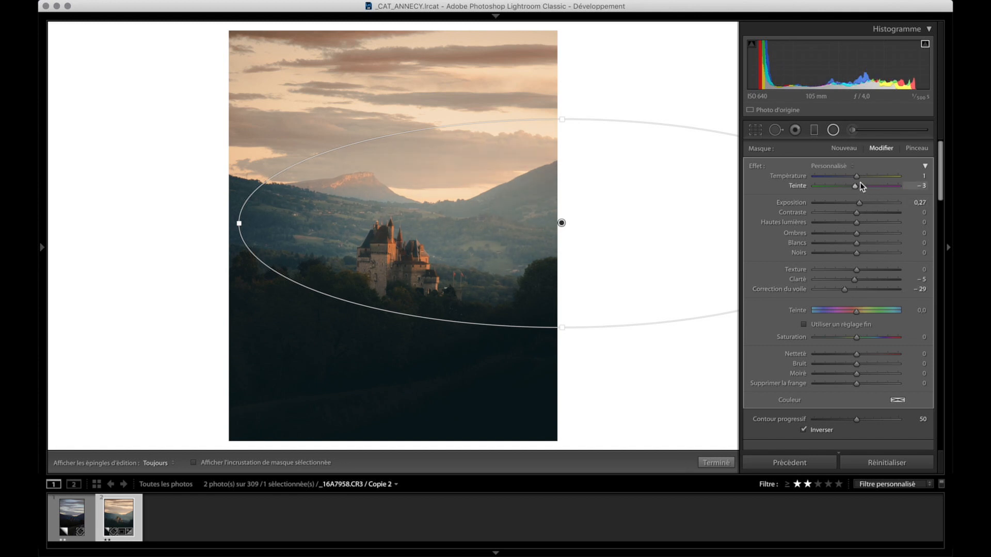
Warm the wide radial filter to temperature 39 and tint 9, widen it past the left edge, and set dehaze to -23
{"action": "mouse_move", "coordinate": [860, 176]}
{"action": "left_mouse_down"}
{"action": "mouse_move", "coordinate": [872, 177]}
{"action": "mouse_move", "coordinate": [860, 187]}
{"action": "mouse_move", "coordinate": [872, 177]}
{"action": "left_mouse_up"}
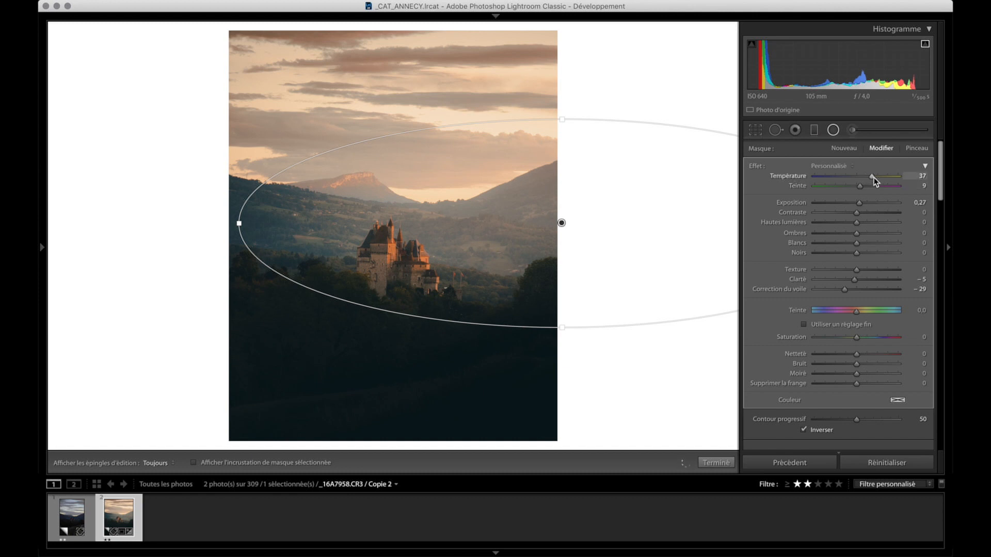
{"action": "mouse_move", "coordinate": [239, 222]}
{"action": "left_mouse_down"}
{"action": "mouse_move", "coordinate": [165, 225]}
{"action": "mouse_move", "coordinate": [221, 230]}
{"action": "left_mouse_up"}
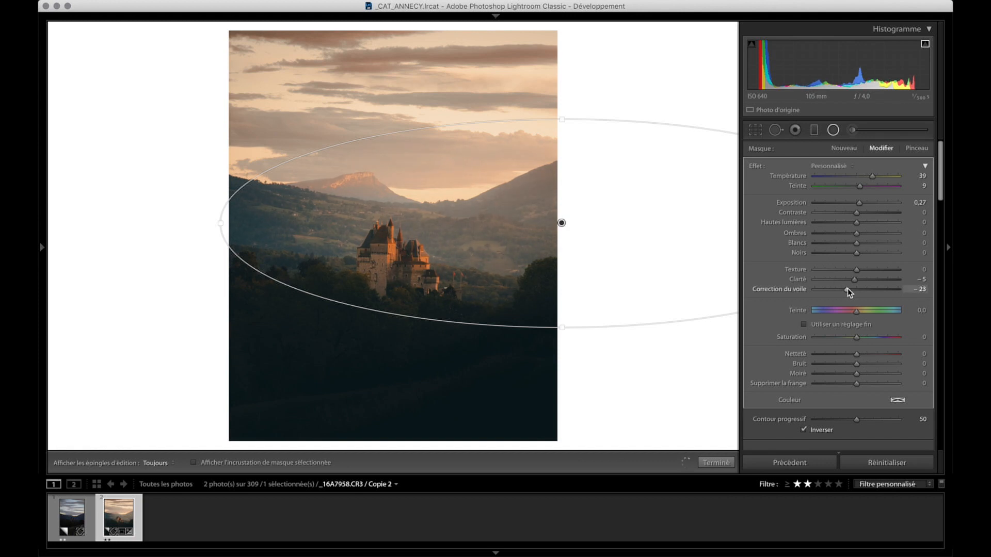
{"action": "left_click", "coordinate": [716, 462]}
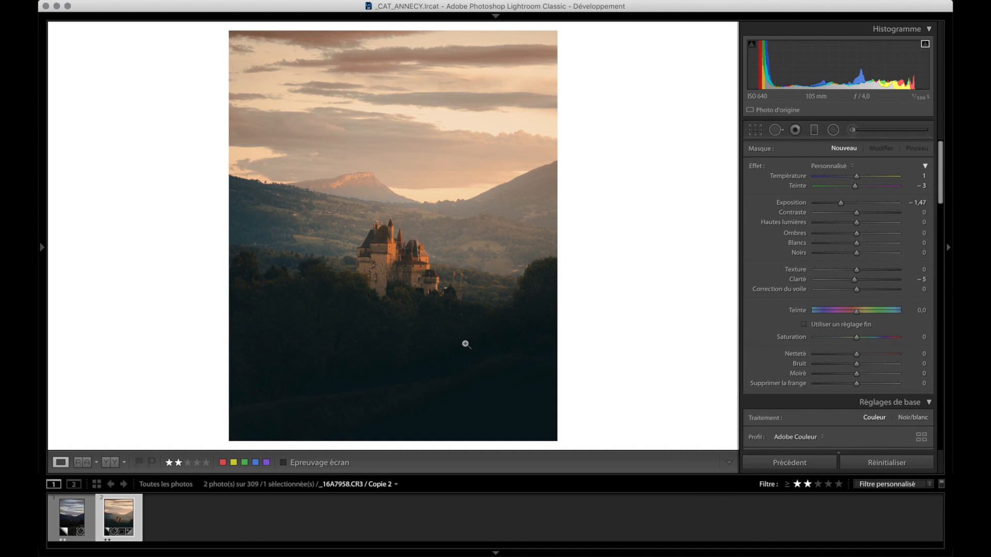
Add an inverted radial filter around the castle, with exposure 0.09 and clarity 19
{"action": "left_click", "coordinate": [835, 131]}
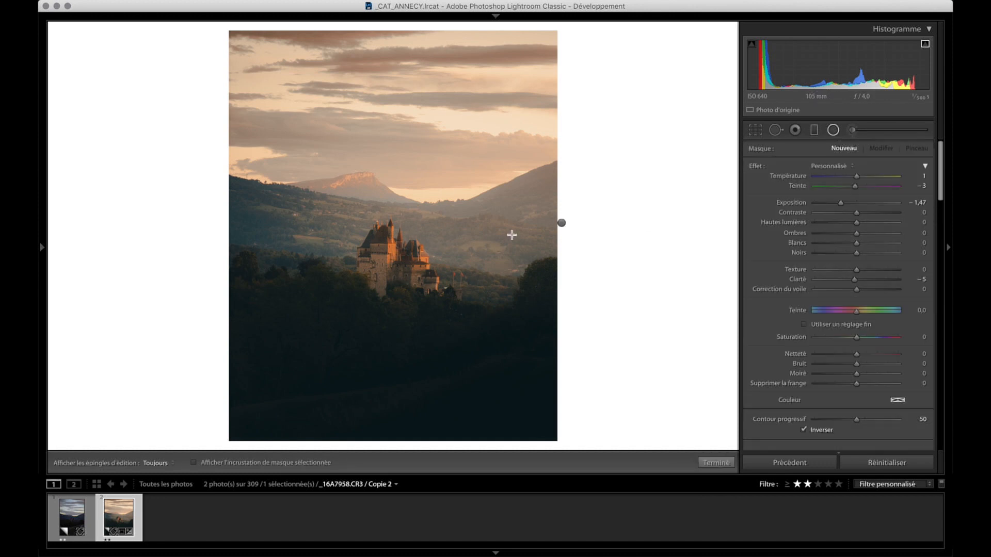
{"action": "left_click_drag", "start_coordinate": [392, 267], "coordinate": [479, 327]}
{"action": "left_click", "coordinate": [857, 204]}
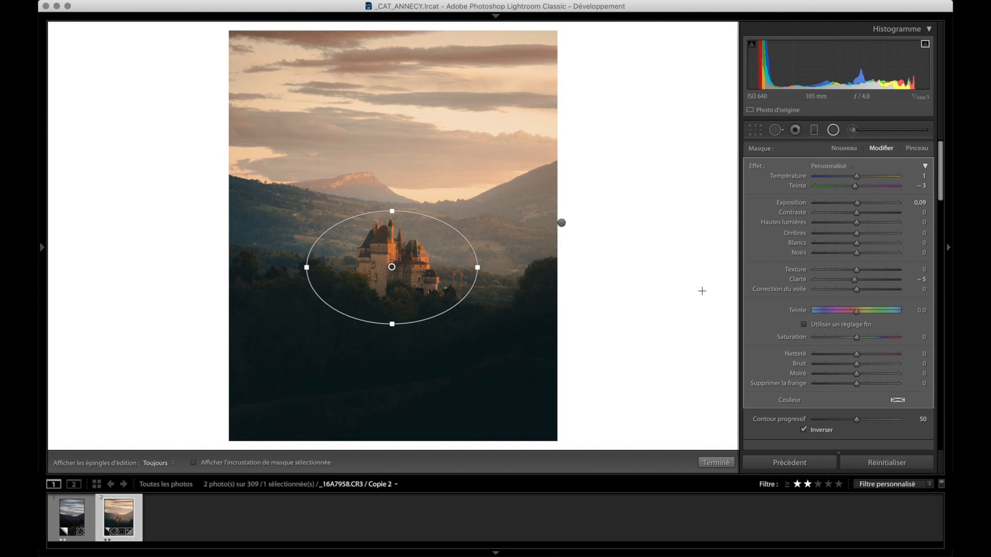
{"action": "left_click", "coordinate": [864, 280]}
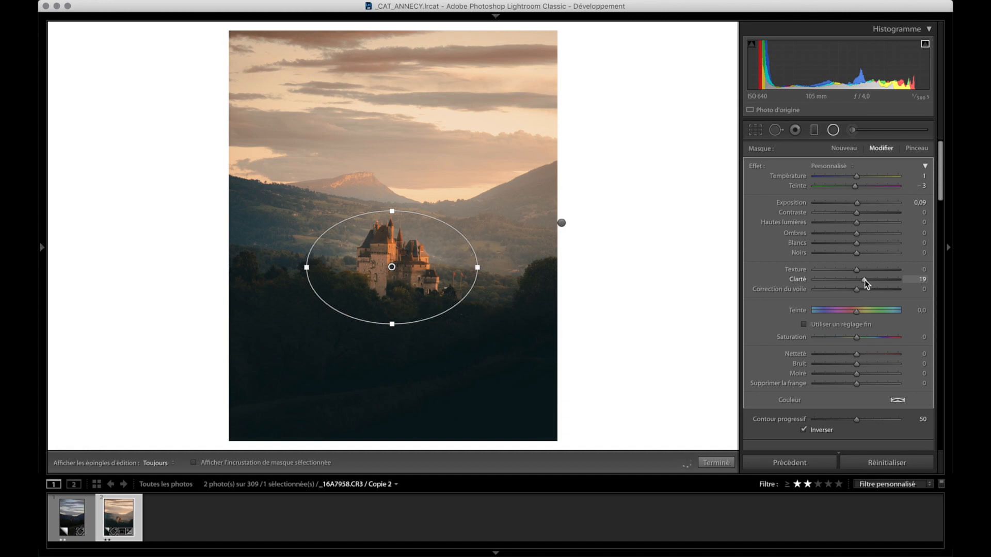
Set the castle filter's texture to 10, contrast to 26 and feather to 69, and widen its ellipse slightly
{"action": "left_click", "coordinate": [862, 270]}
{"action": "left_click_drag", "start_coordinate": [862, 271], "coordinate": [860, 270]}
{"action": "left_click", "coordinate": [867, 212]}
{"action": "left_click_drag", "start_coordinate": [477, 267], "coordinate": [490, 267]}
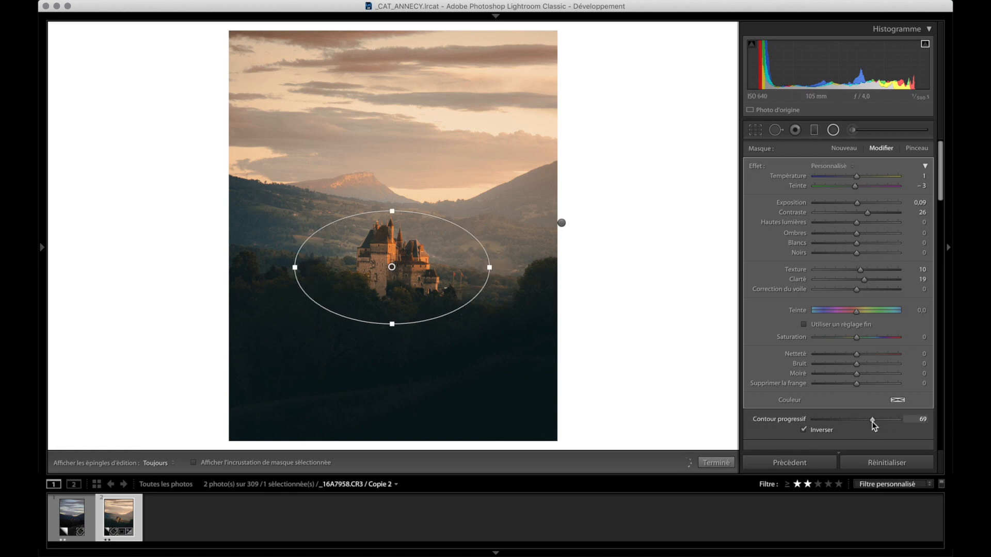
{"action": "left_click", "coordinate": [715, 462]}
Add a second inverted radial filter centred on the castle, extending past both photo sides, with exposure 0.58 and contrast 3
{"action": "left_click", "coordinate": [833, 130]}
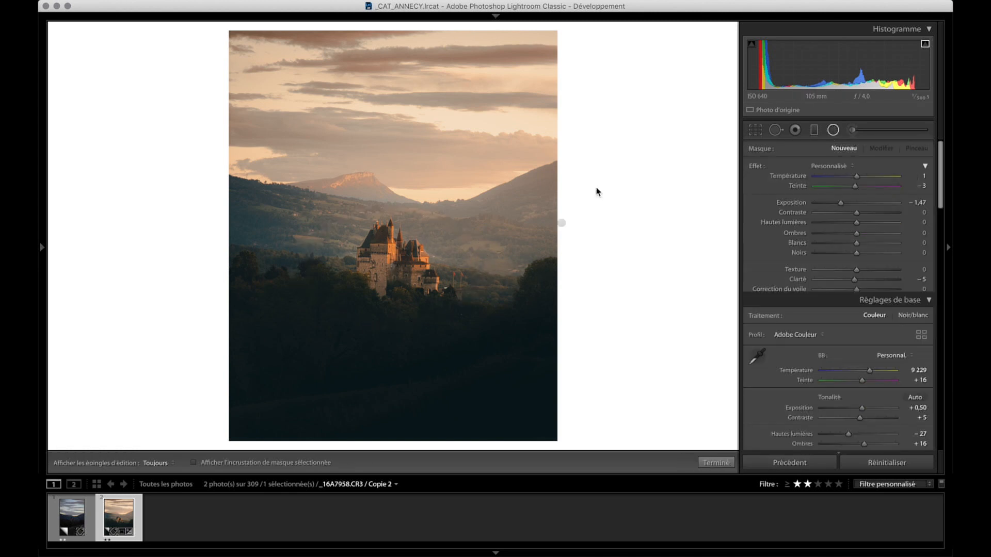
{"action": "left_click_drag", "start_coordinate": [392, 256], "coordinate": [621, 308]}
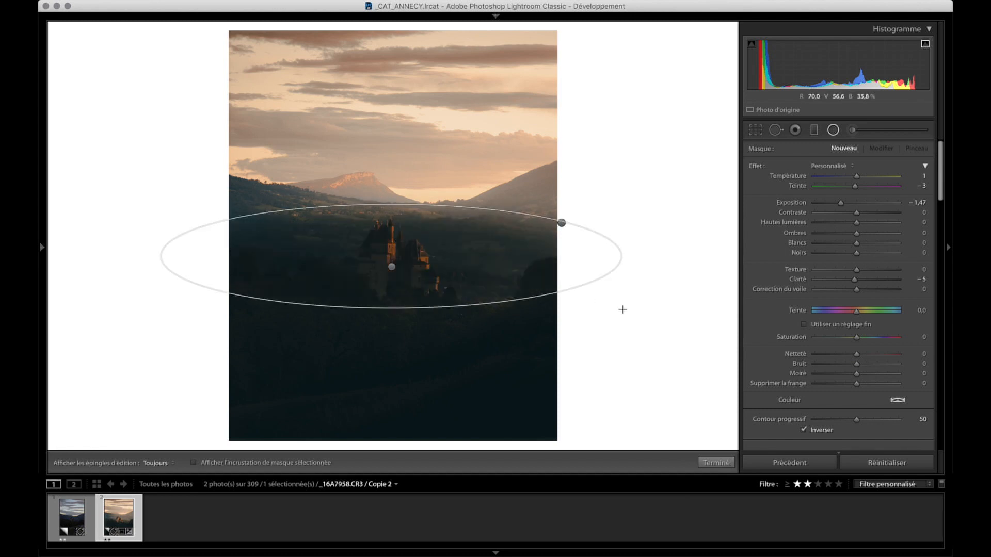
{"action": "left_click", "coordinate": [859, 203]}
{"action": "left_click_drag", "start_coordinate": [860, 204], "coordinate": [859, 204]}
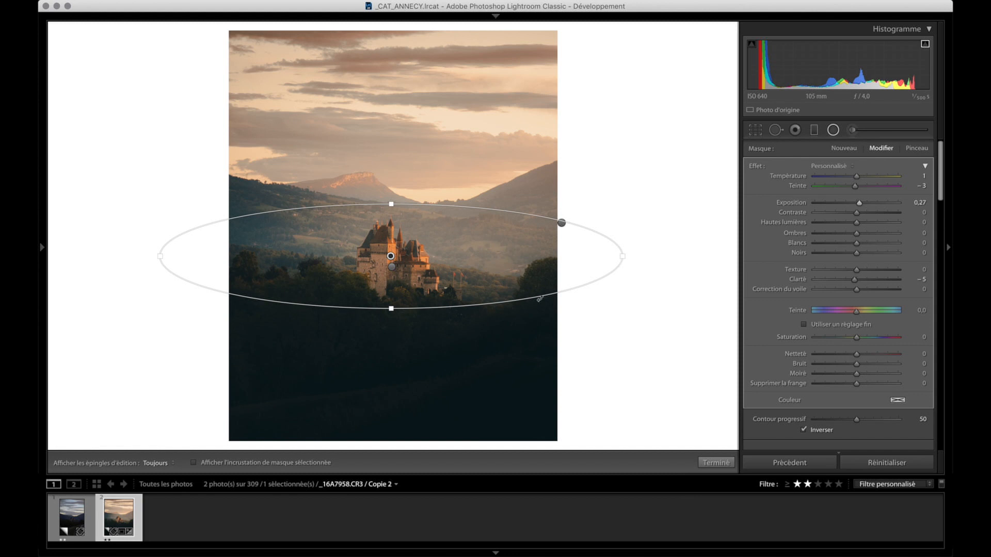
{"action": "left_click", "coordinate": [862, 203]}
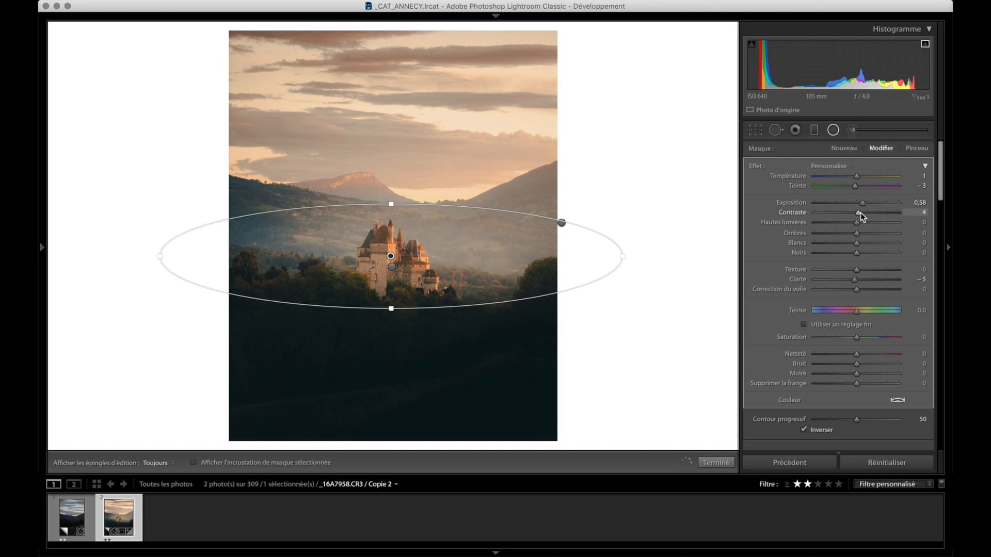
{"action": "left_click_drag", "start_coordinate": [859, 213], "coordinate": [858, 213]}
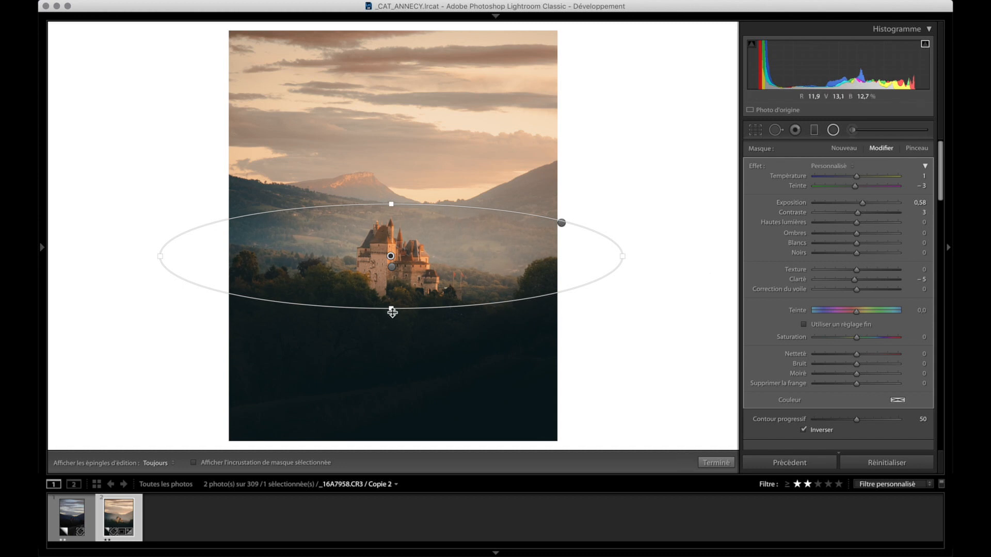
Make the wide castle filter slightly taller and set its feather to 62 and clarity to 18
{"action": "left_click_drag", "start_coordinate": [392, 320], "coordinate": [392, 323]}
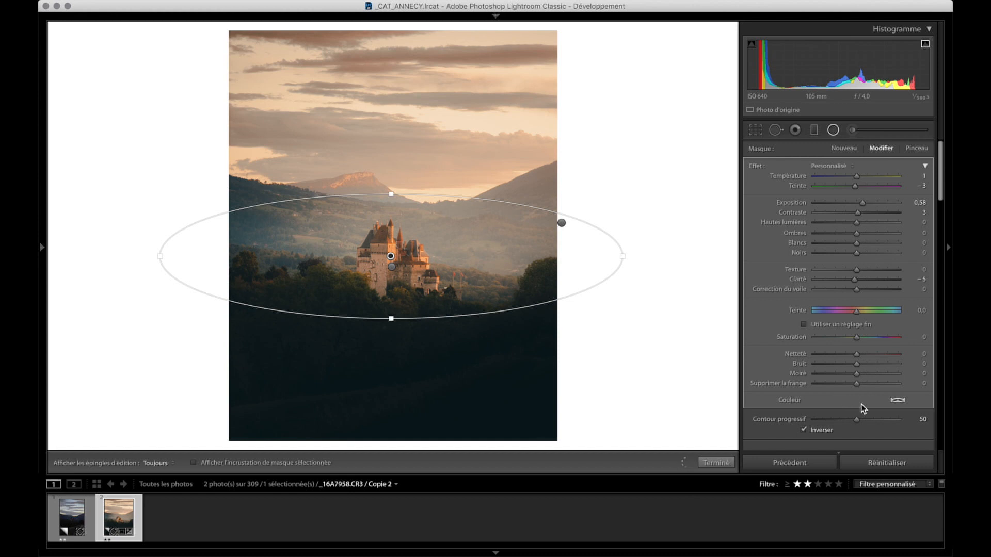
{"action": "left_click_drag", "start_coordinate": [864, 419], "coordinate": [866, 418]}
{"action": "left_click", "coordinate": [867, 280]}
{"action": "left_click_drag", "start_coordinate": [867, 279], "coordinate": [863, 279]}
{"action": "left_click", "coordinate": [724, 462]}
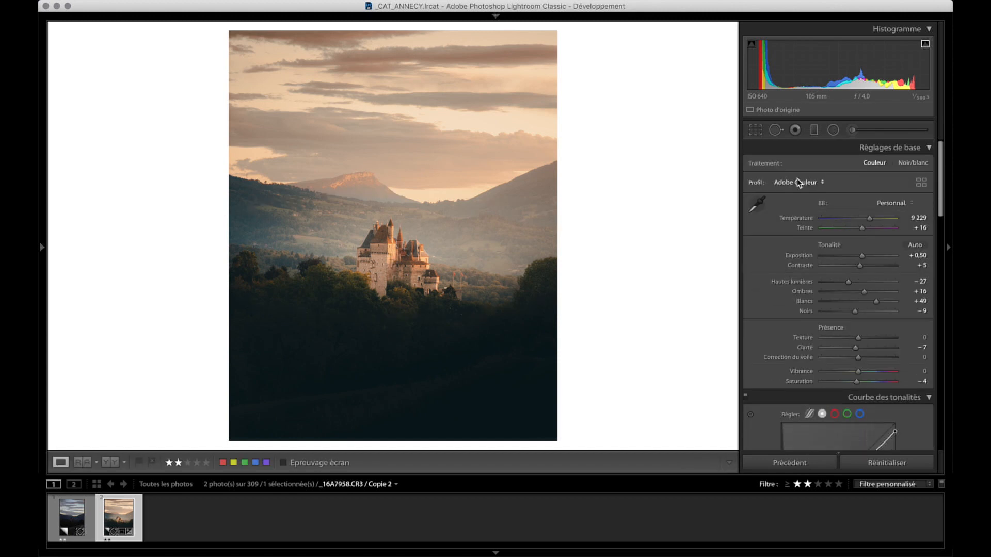
Reselect the smaller radial filter around the castle and raise its contrast to 44
{"action": "left_click", "coordinate": [833, 129]}
{"action": "left_click", "coordinate": [390, 256]}
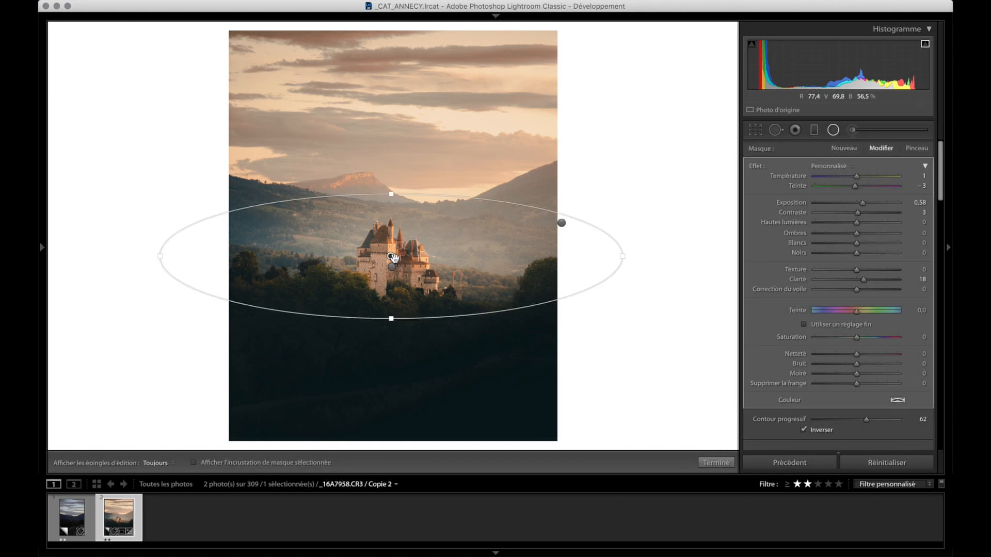
{"action": "left_click_drag", "start_coordinate": [392, 267], "coordinate": [490, 324]}
{"action": "left_click_drag", "start_coordinate": [867, 213], "coordinate": [878, 213]}
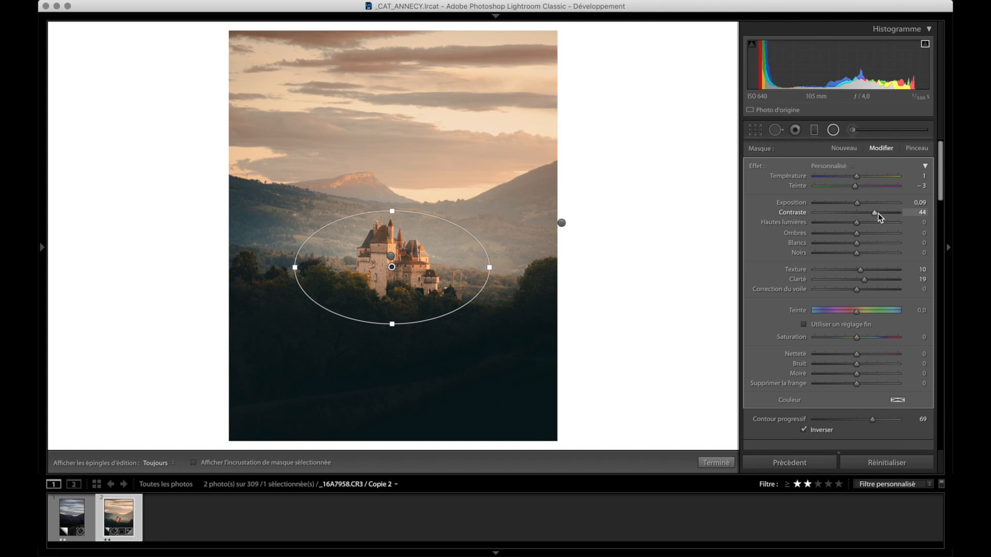
{"action": "key", "text": "shift+m"}
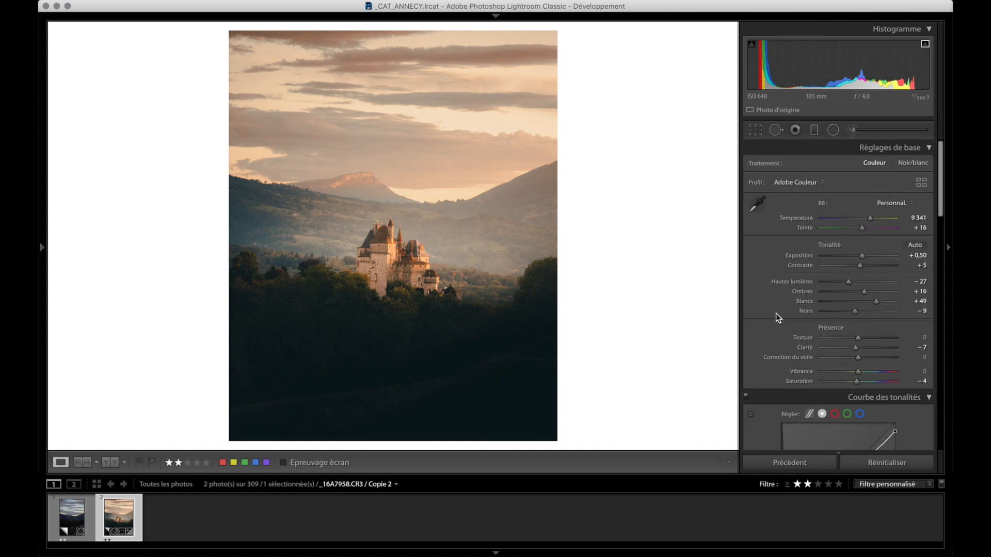
Set the photo's sharpening masking to 81 and sharpening amount to 50
{"action": "scroll", "coordinate": [776, 314], "scroll_direction": "down", "scroll_amount": 15}
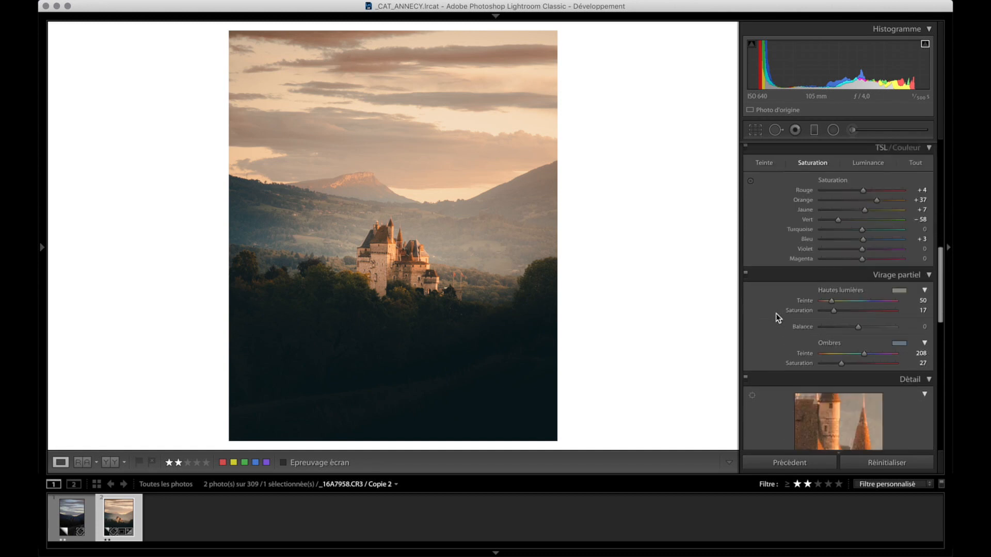
{"action": "scroll", "coordinate": [775, 314], "scroll_direction": "down", "scroll_amount": 5}
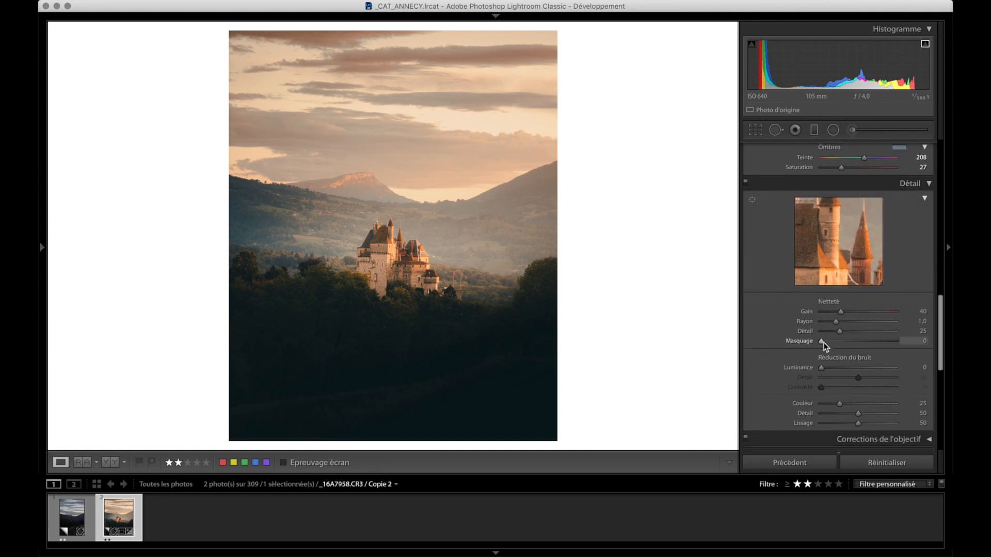
{"action": "left_click_drag", "start_coordinate": [823, 343], "coordinate": [881, 342]}
{"action": "left_click_drag", "start_coordinate": [841, 312], "coordinate": [849, 314]}
{"action": "scroll", "coordinate": [782, 338], "scroll_direction": "down", "scroll_amount": 1}
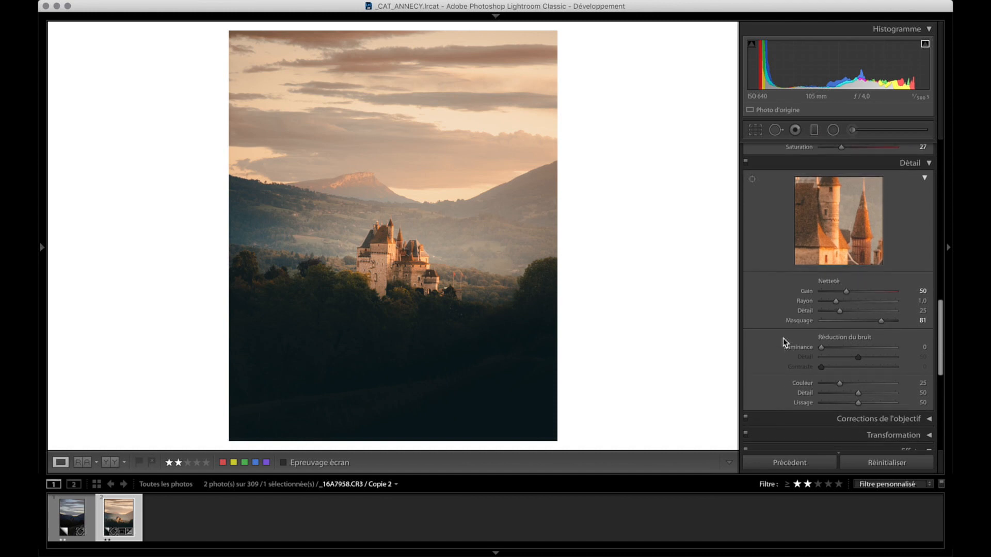
Add a large, nearly circular radial filter around the castle and turn off its inversion so it darkens the surroundings
{"action": "scroll", "coordinate": [782, 339], "scroll_direction": "up", "scroll_amount": 10}
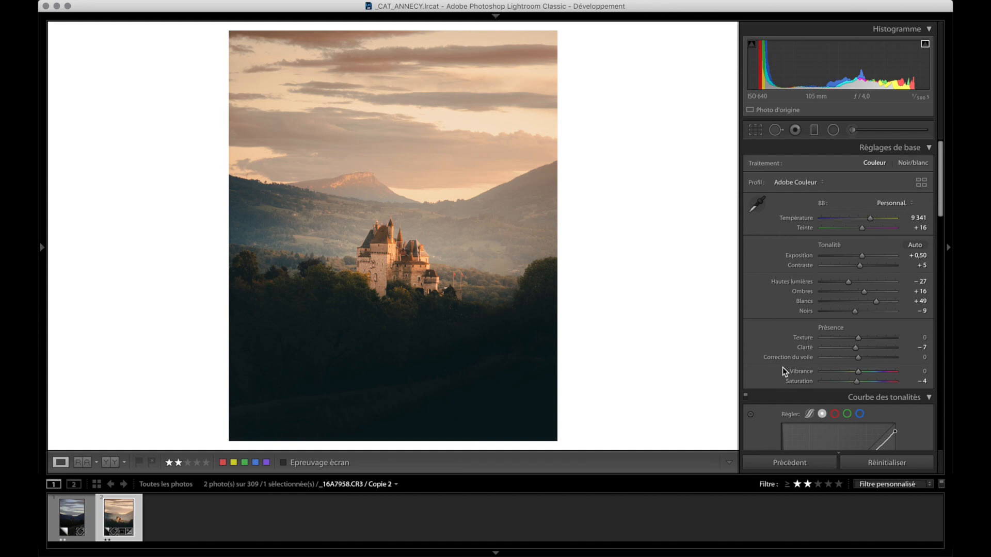
{"action": "left_click", "coordinate": [833, 130]}
{"action": "left_click_drag", "start_coordinate": [381, 236], "coordinate": [531, 369]}
{"action": "left_click_drag", "start_coordinate": [380, 233], "coordinate": [389, 234]}
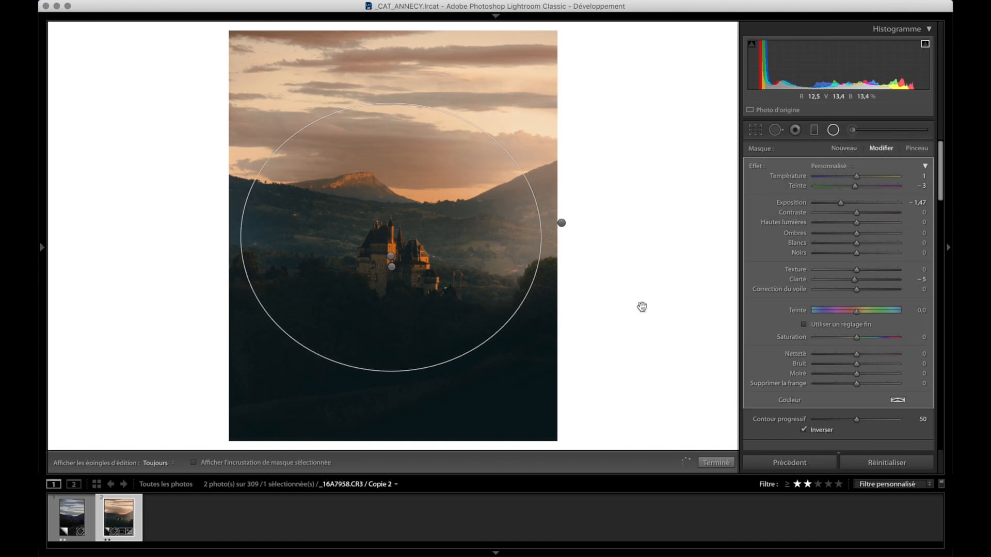
{"action": "left_click", "coordinate": [804, 429]}
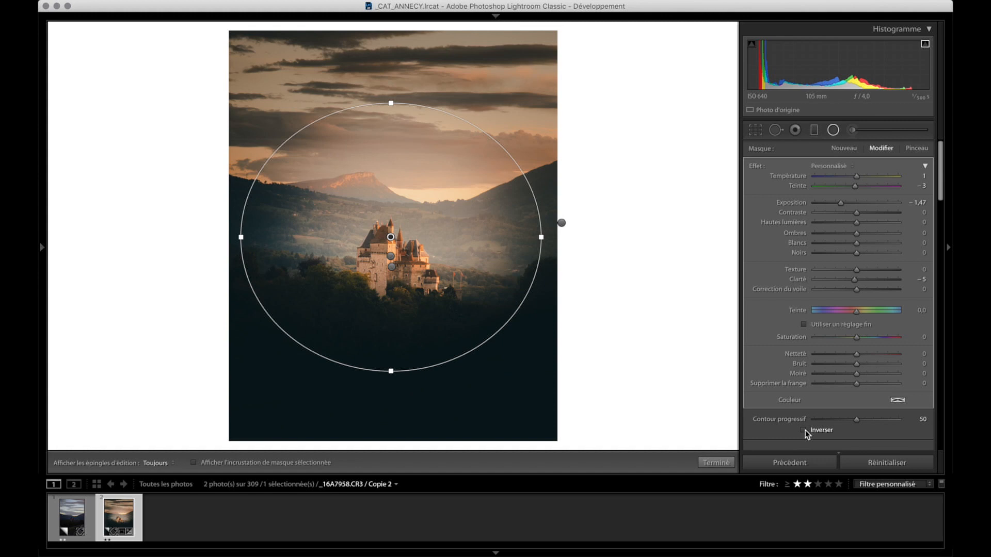
Set the large vignette filter's exposure to -0.61 and feather to 91, and widen it to the photo's side edges
{"action": "left_click_drag", "start_coordinate": [841, 203], "coordinate": [850, 203]}
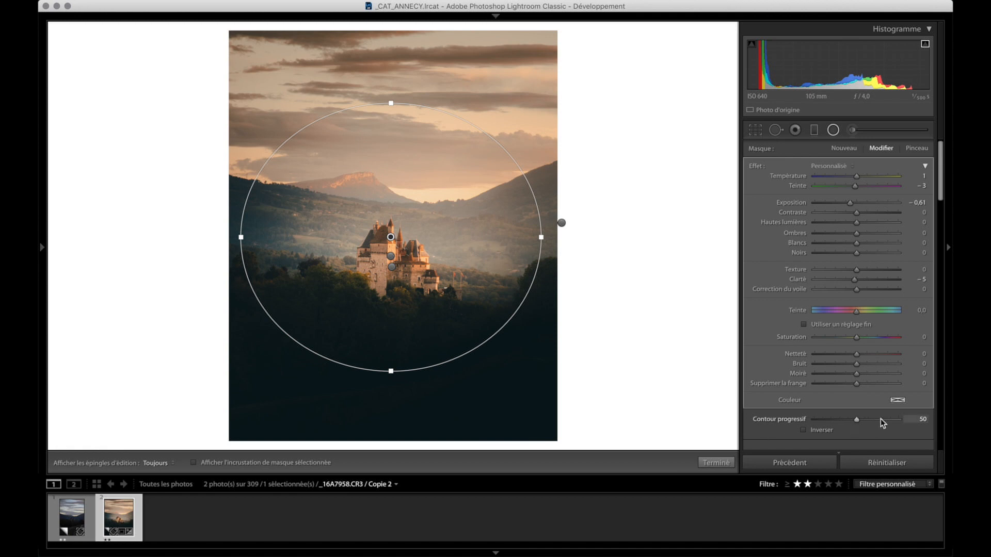
{"action": "left_click_drag", "start_coordinate": [888, 423], "coordinate": [891, 423]}
{"action": "left_click_drag", "start_coordinate": [540, 237], "coordinate": [559, 236]}
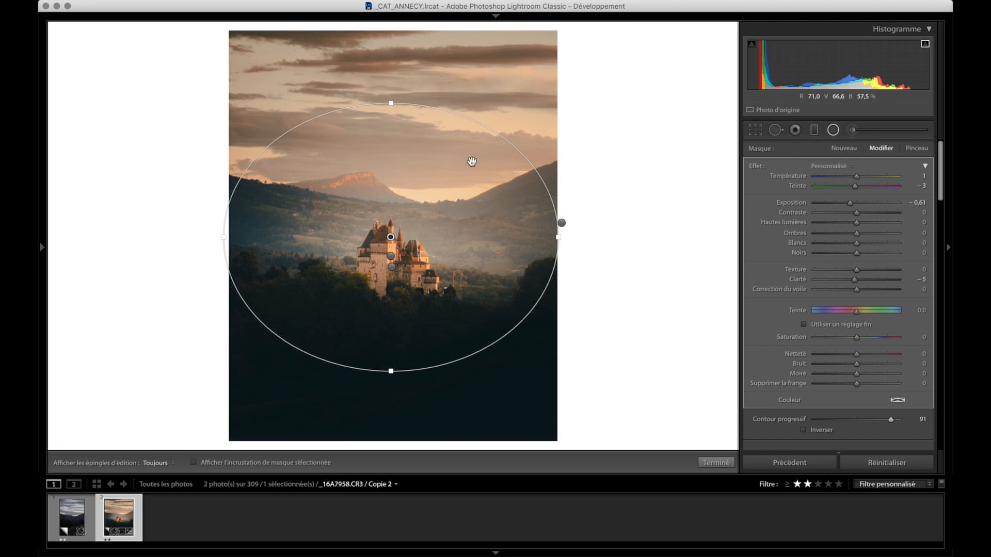
Compare the photo without and with the vignette filter by deleting and restoring it twice, keeping the filter
{"action": "key", "text": "Delete"}
{"action": "key", "text": "super+z"}
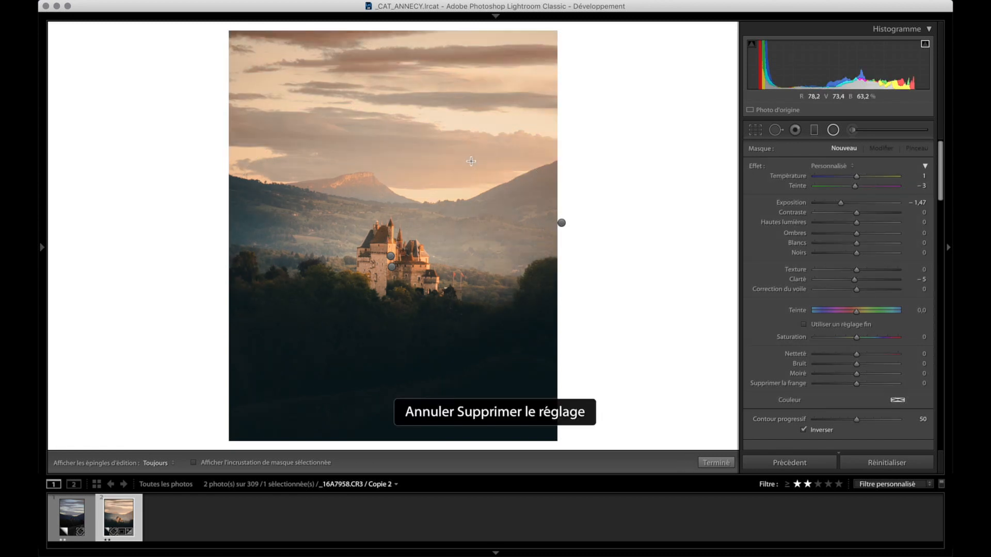
{"action": "key", "text": "Delete"}
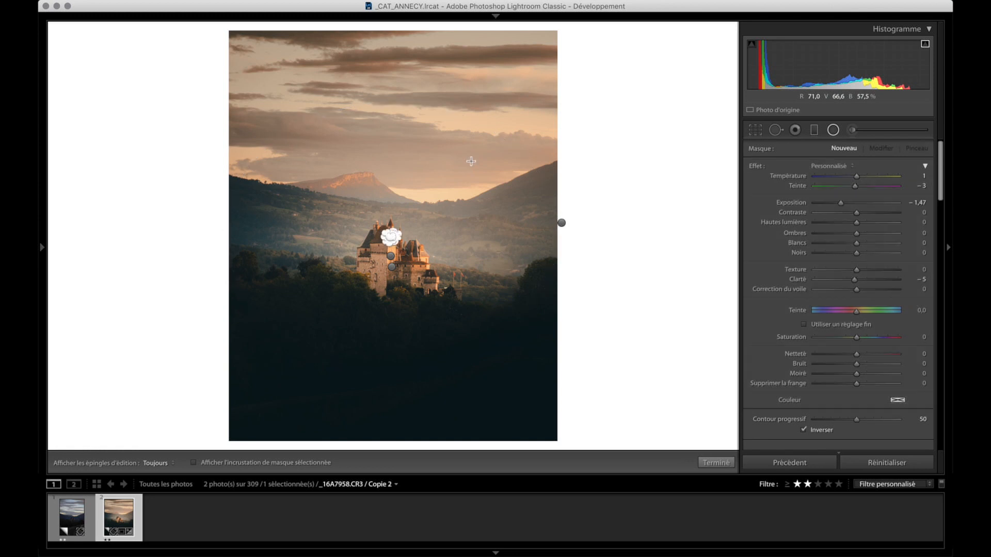
{"action": "key", "text": "super+z"}
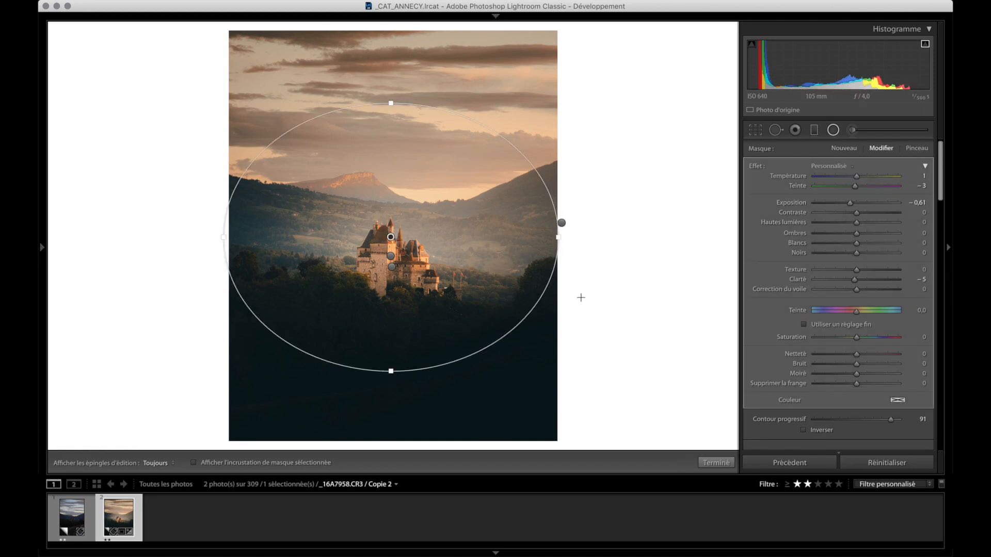
{"action": "key", "text": "shift+m"}
Compare the unedited copy with the edited photo, using the unedited copy as the reference photo in Reference View
{"action": "scroll", "coordinate": [768, 330], "scroll_direction": "up", "scroll_amount": 2}
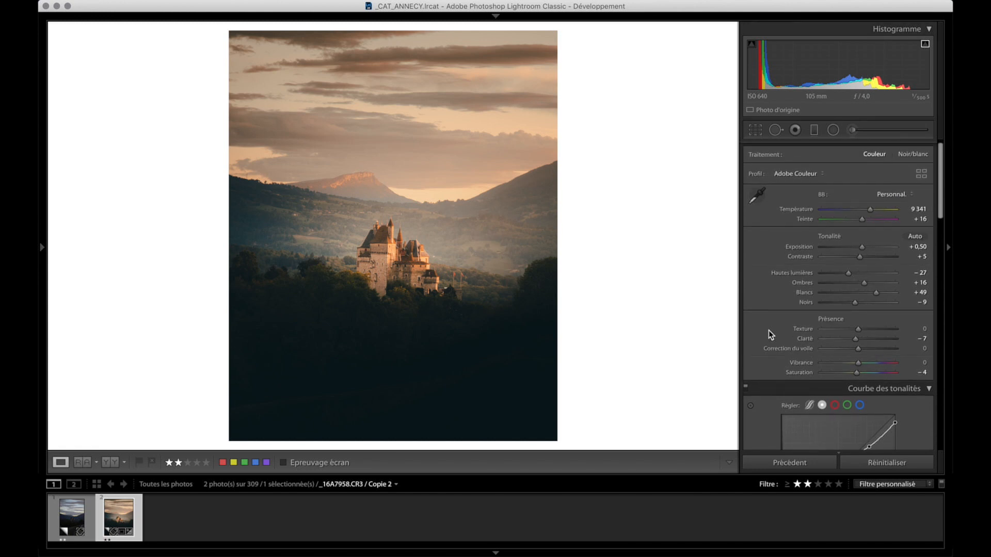
{"action": "scroll", "coordinate": [768, 330], "scroll_direction": "down", "scroll_amount": 2}
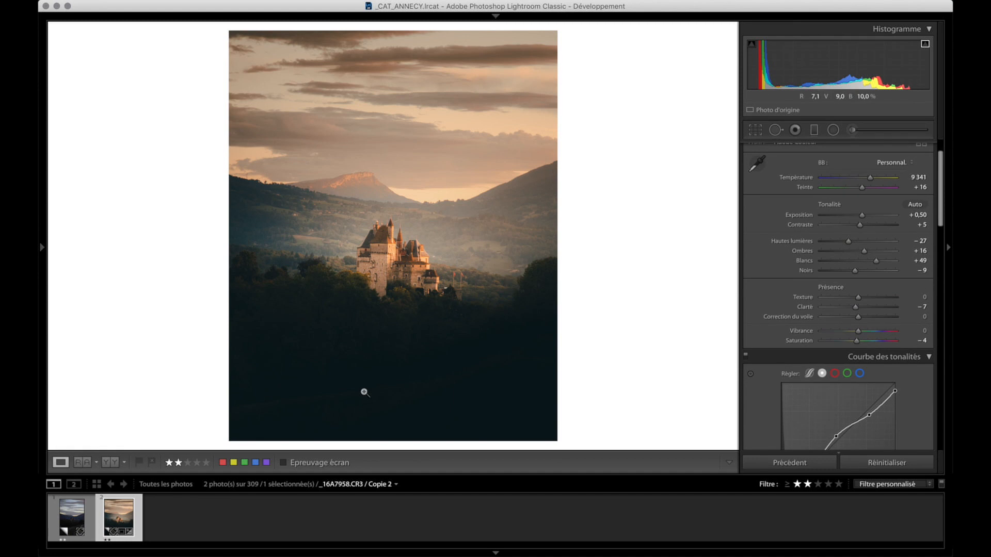
{"action": "left_click", "coordinate": [80, 512]}
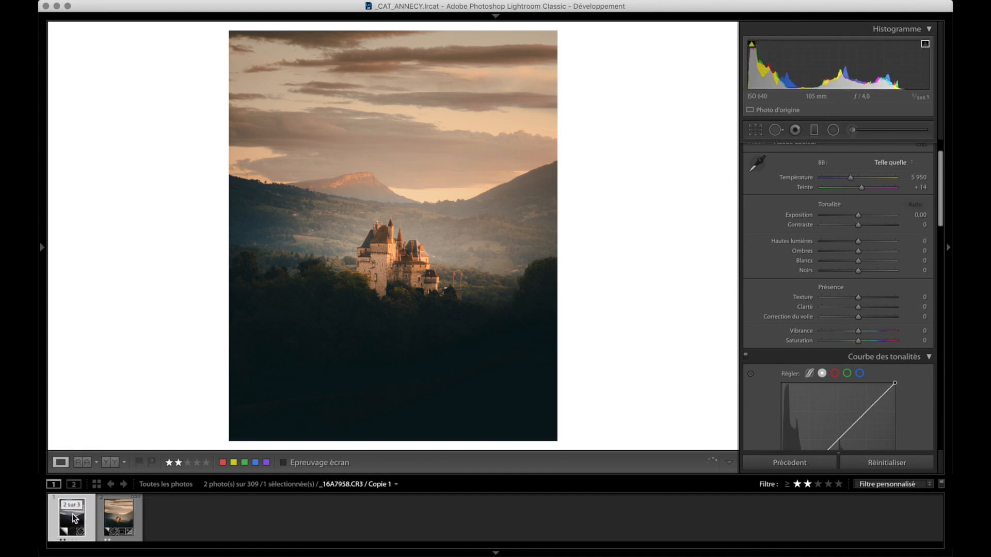
{"action": "left_click", "coordinate": [99, 516]}
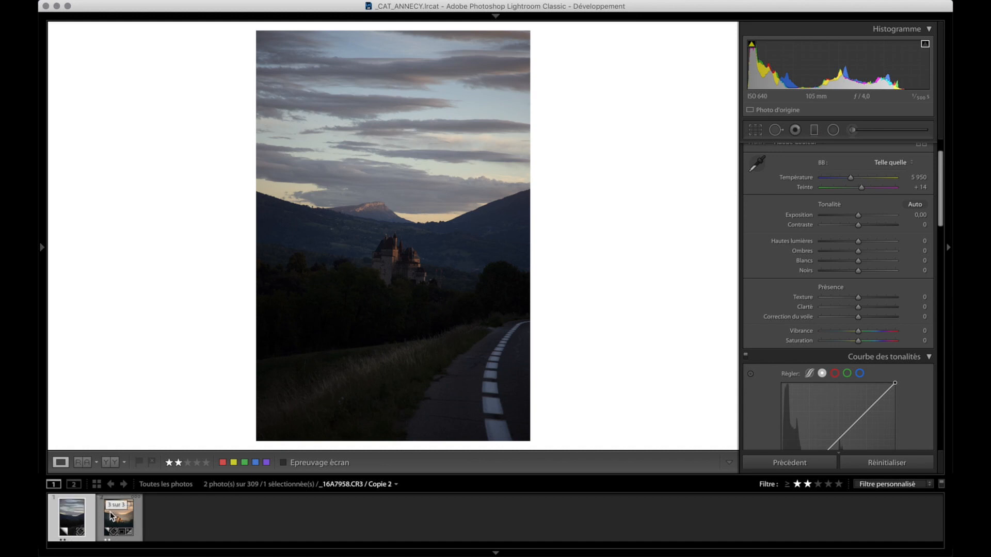
{"action": "key", "text": "shift+r"}
{"action": "left_click_drag", "start_coordinate": [80, 512], "coordinate": [194, 304]}
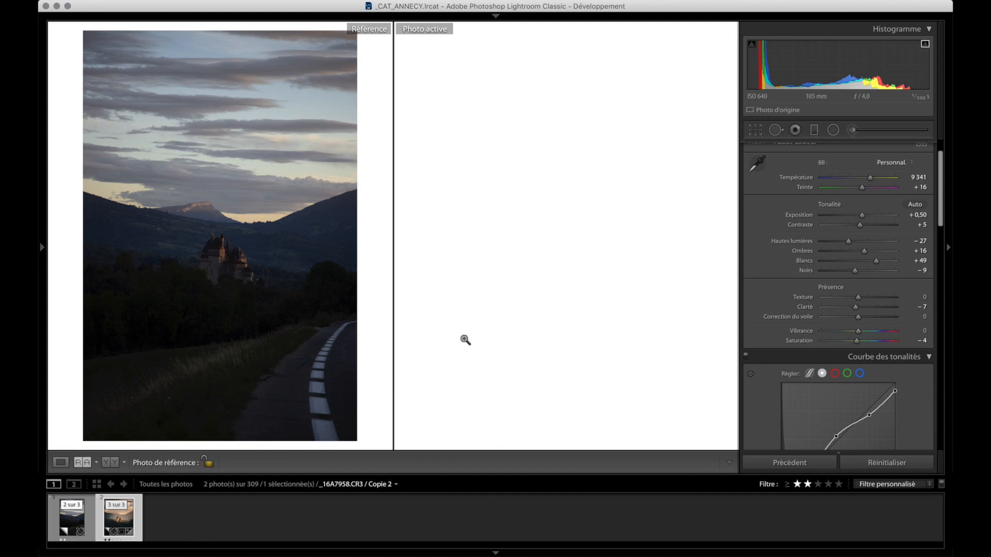